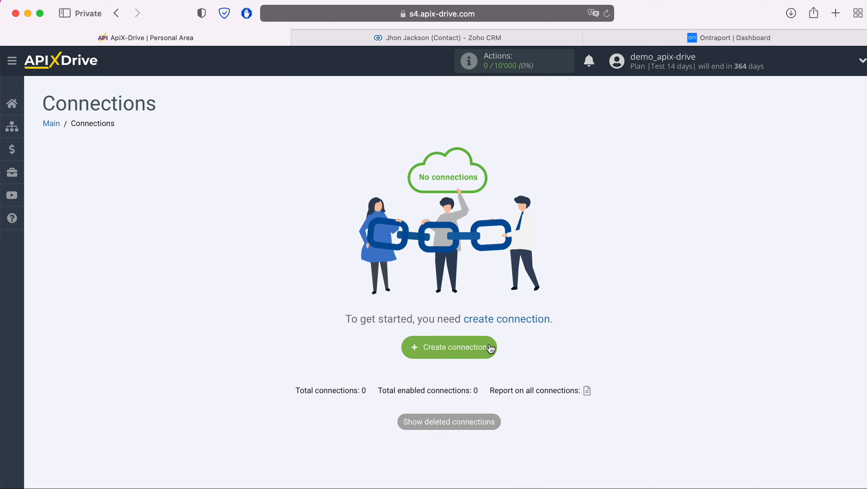
# - Create a new connection and select Zoho CRM as its data source system
pyautogui.click(491, 349)
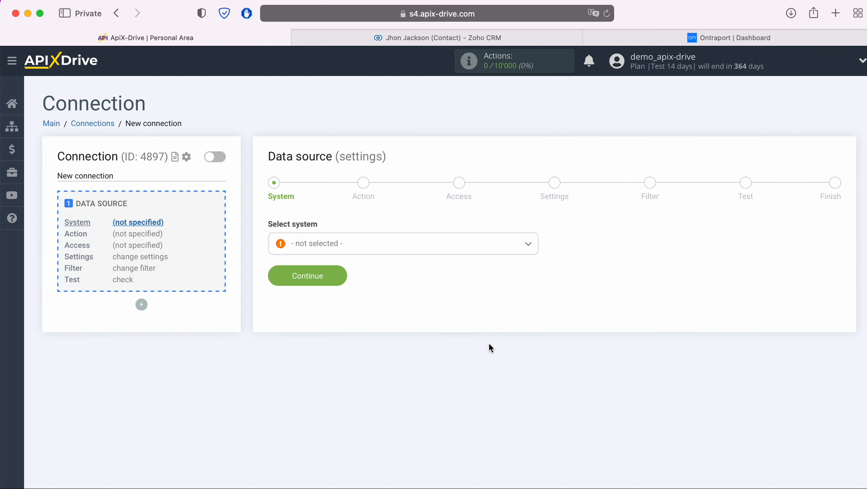
pyautogui.click(435, 246)
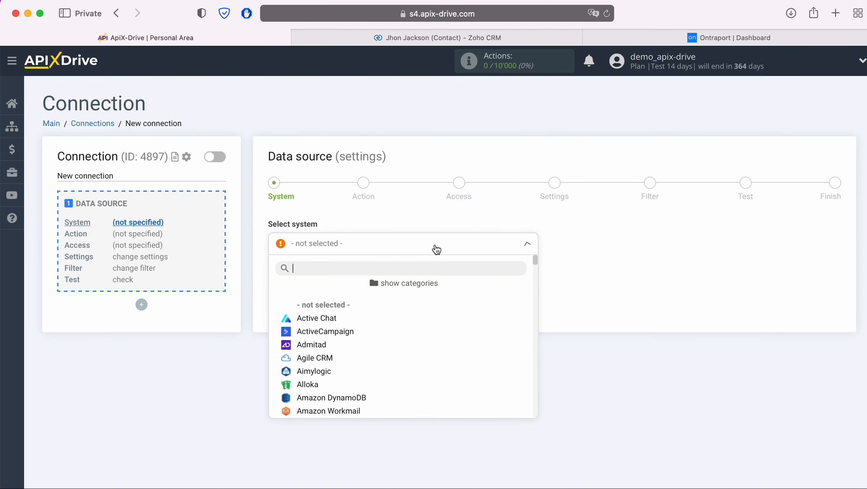
pyautogui.scroll(-10, 455, 329)
pyautogui.scroll(-15, 456, 331)
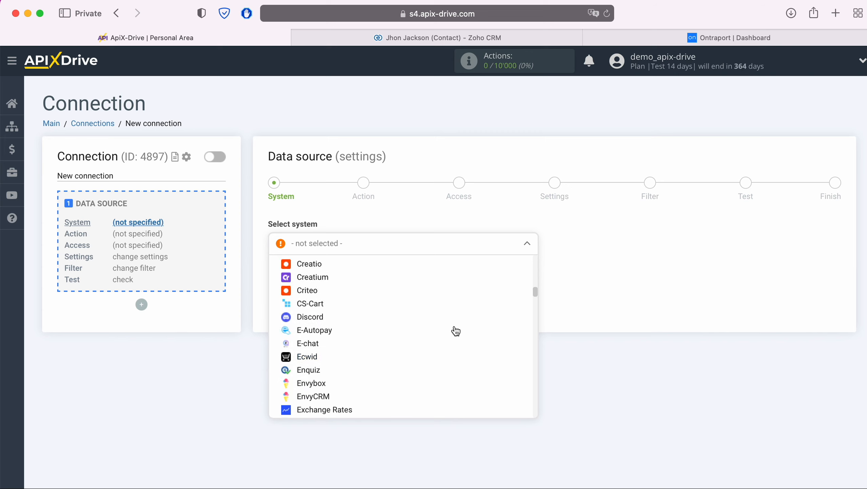
pyautogui.scroll(-20, 456, 331)
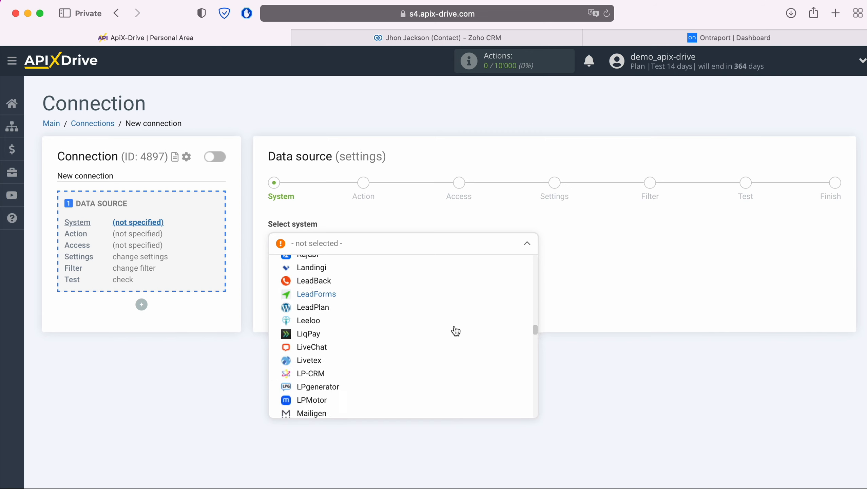
pyautogui.scroll(-20, 456, 331)
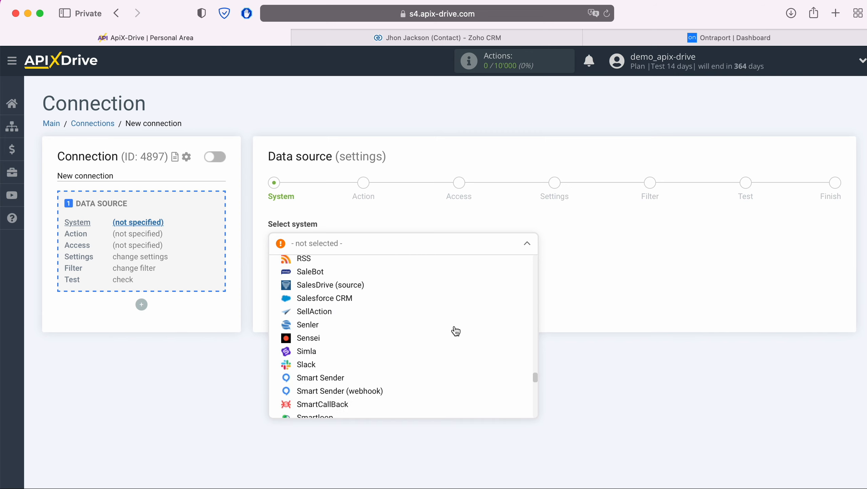
pyautogui.scroll(-8, 456, 331)
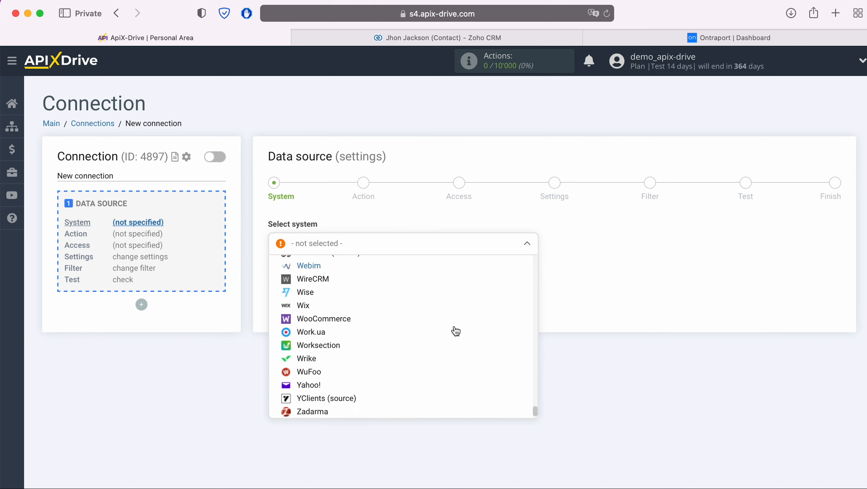
pyautogui.click(325, 321)
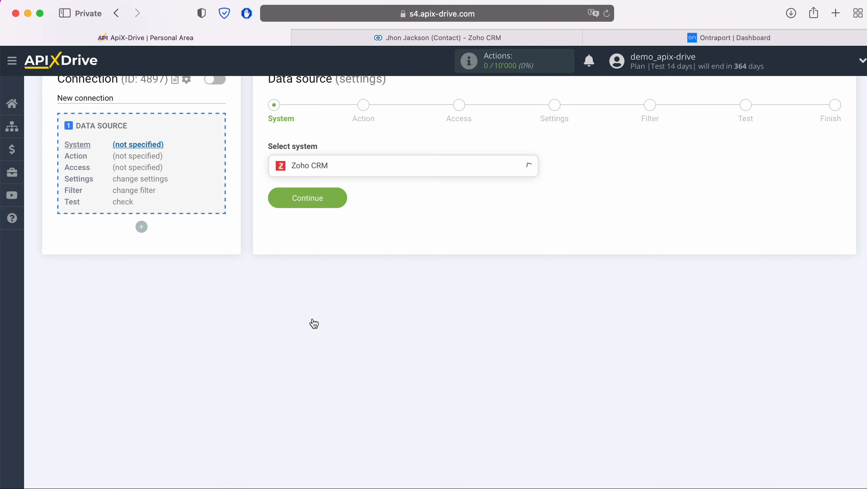
pyautogui.click(334, 204)
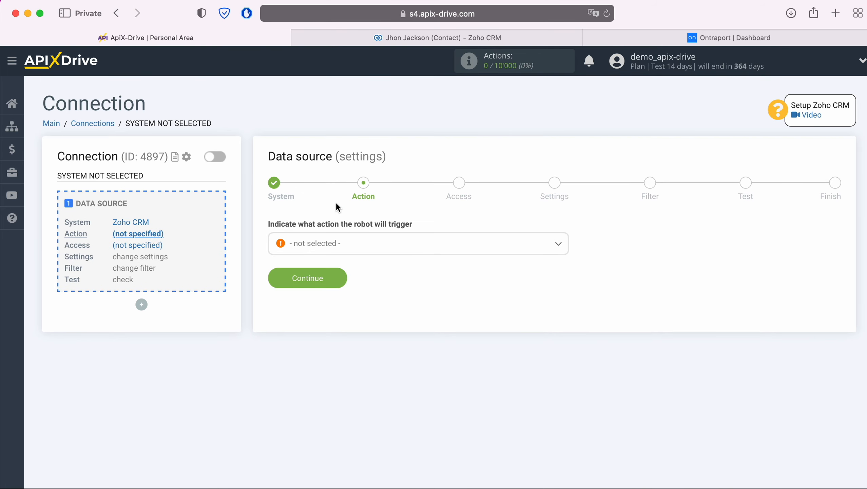
# - Choose Get Contacts (new) as the Zoho CRM trigger action
pyautogui.click(348, 244)
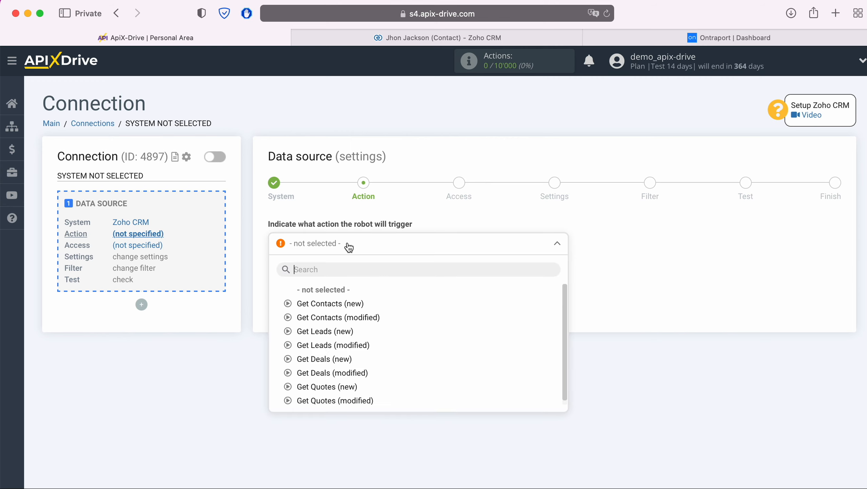
pyautogui.click(343, 303)
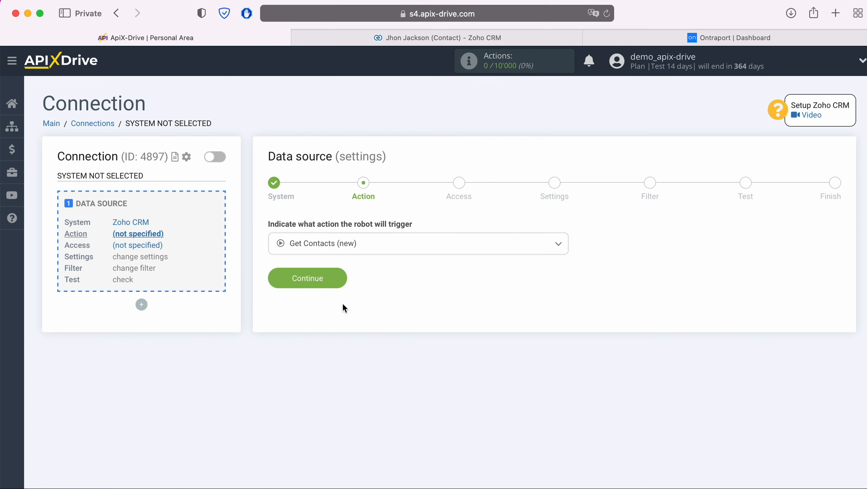
pyautogui.click(337, 279)
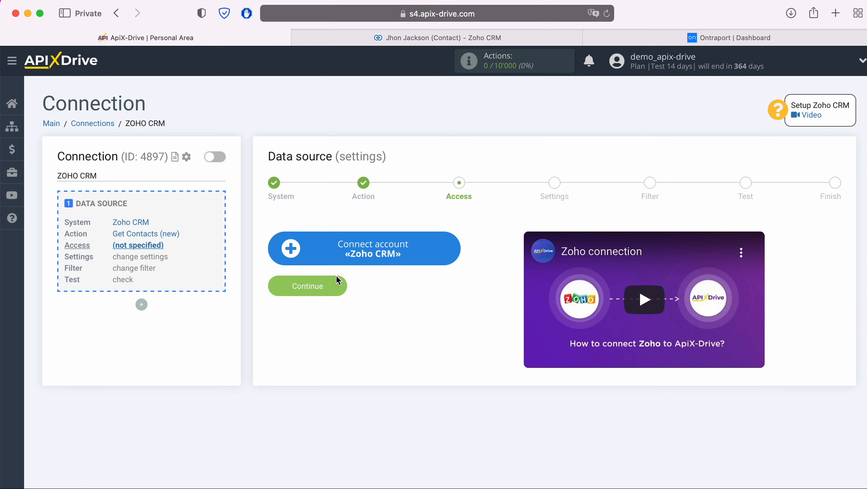
# - Sign in to the Zoho account with its e-mail and saved password
pyautogui.click(456, 251)
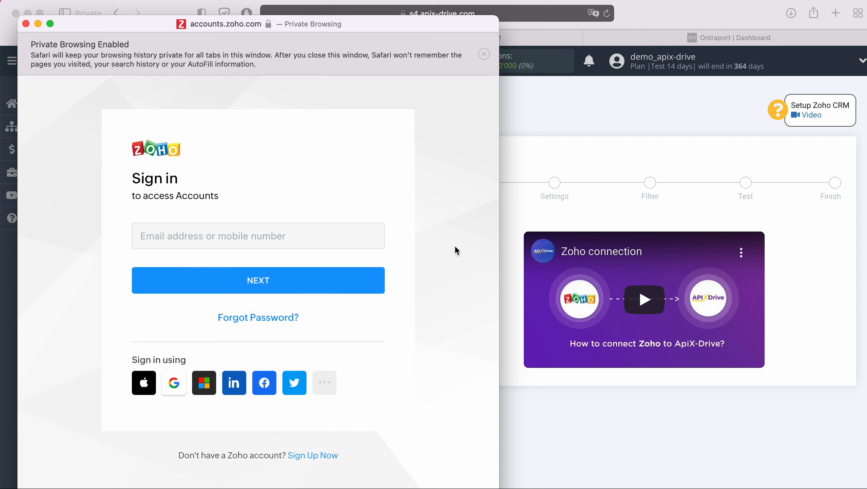
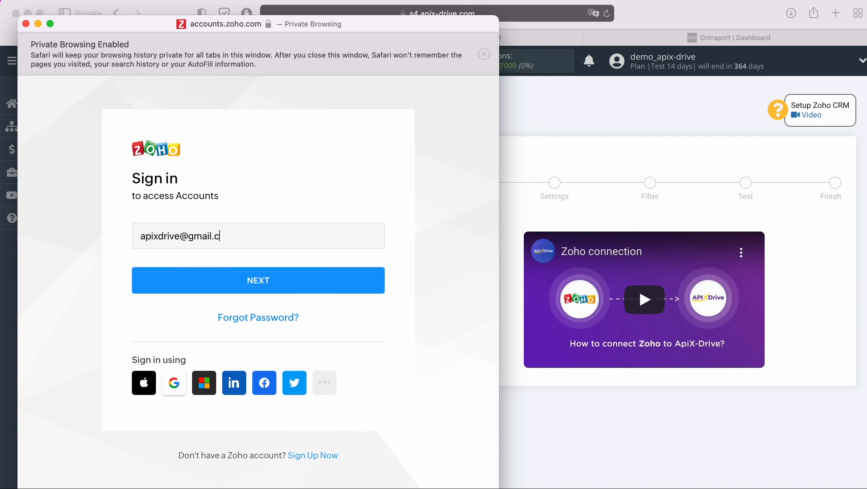
pyautogui.click(329, 283)
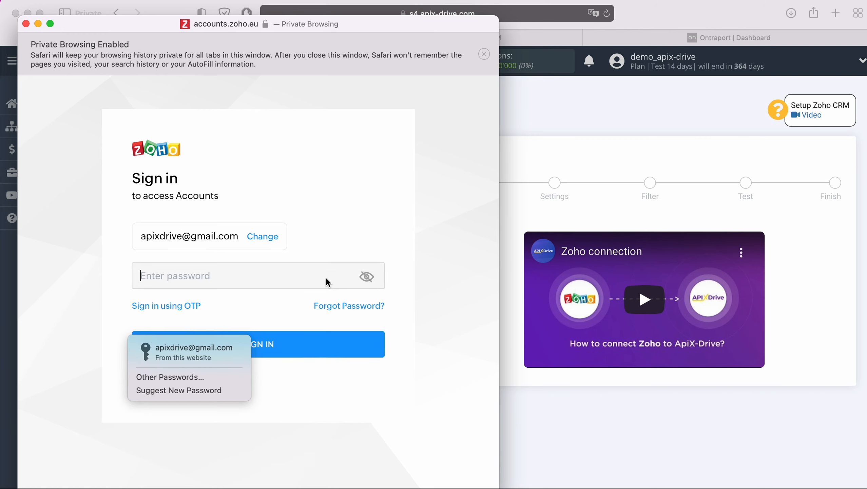
pyautogui.click(195, 352)
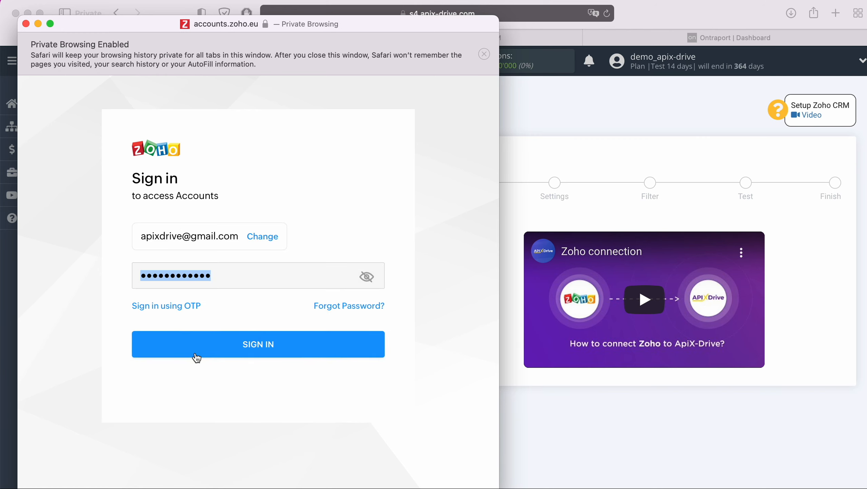
pyautogui.click(282, 343)
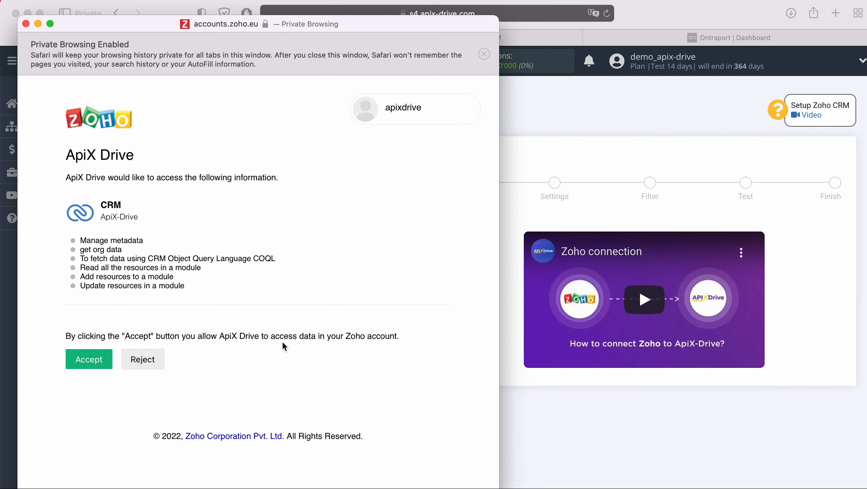
# - Grant ApiX-Drive access to Zoho CRM and select the ApiX-Drive login as source access
pyautogui.click(105, 358)
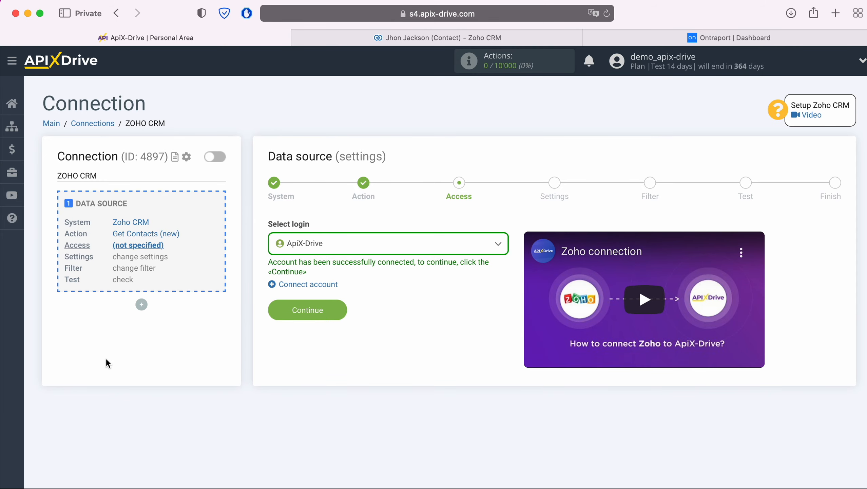
pyautogui.click(335, 250)
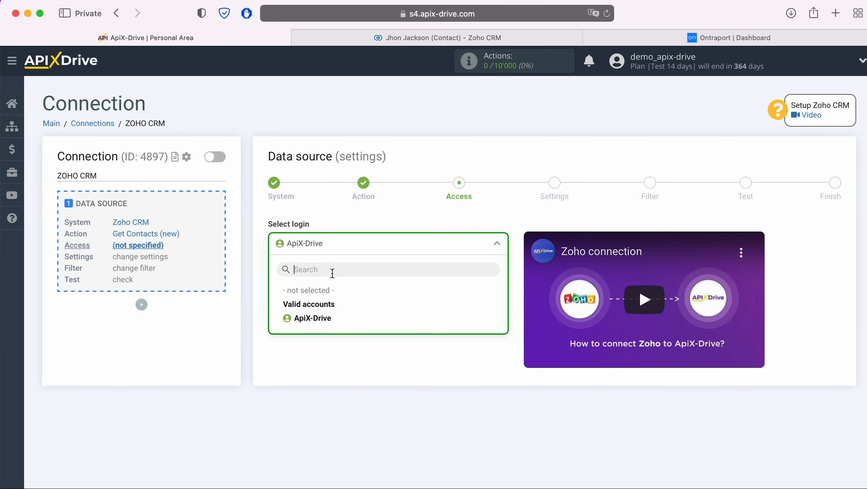
pyautogui.click(320, 319)
pyautogui.click(341, 311)
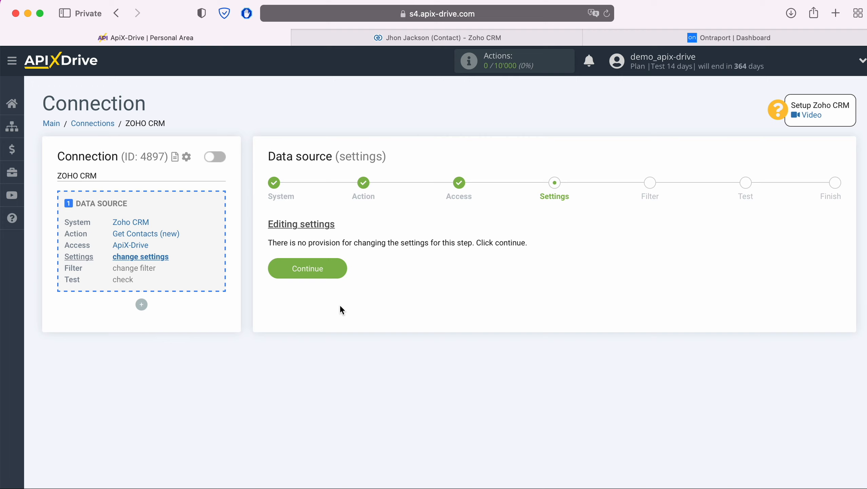
# - Pass Settings and Filter without changes, review the loaded Zoho test contacts, and reach Finish
pyautogui.click(340, 269)
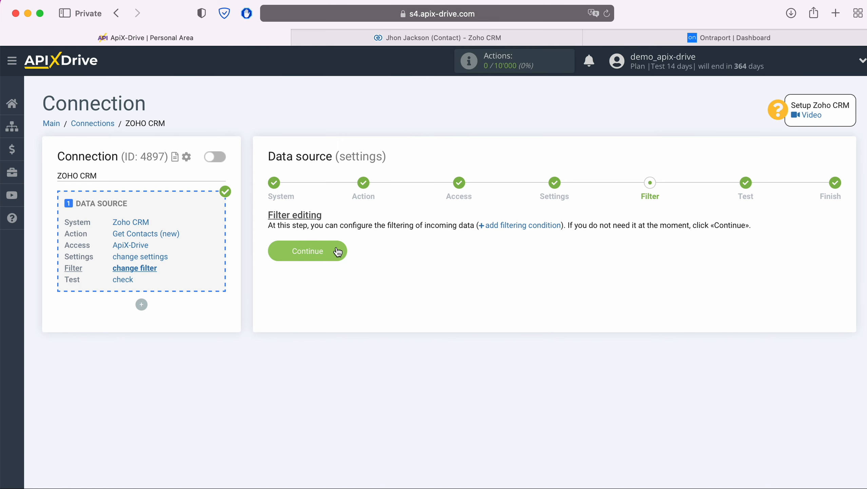
pyautogui.click(337, 249)
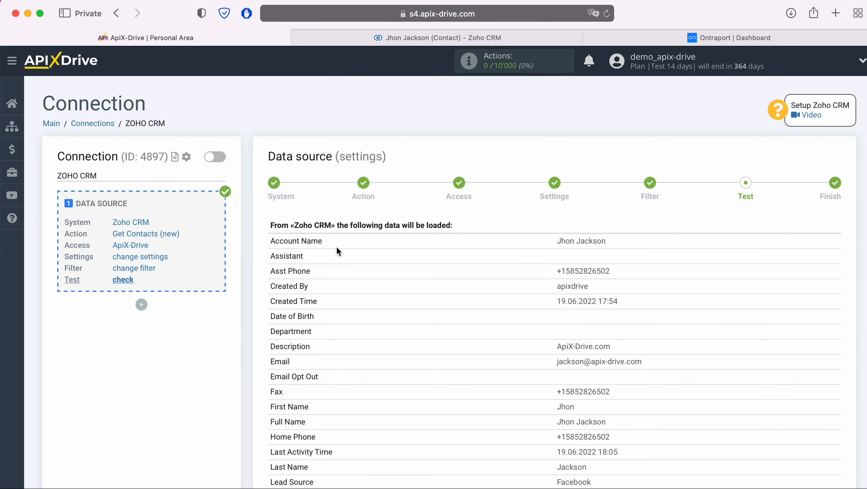
pyautogui.scroll(-8, 338, 248)
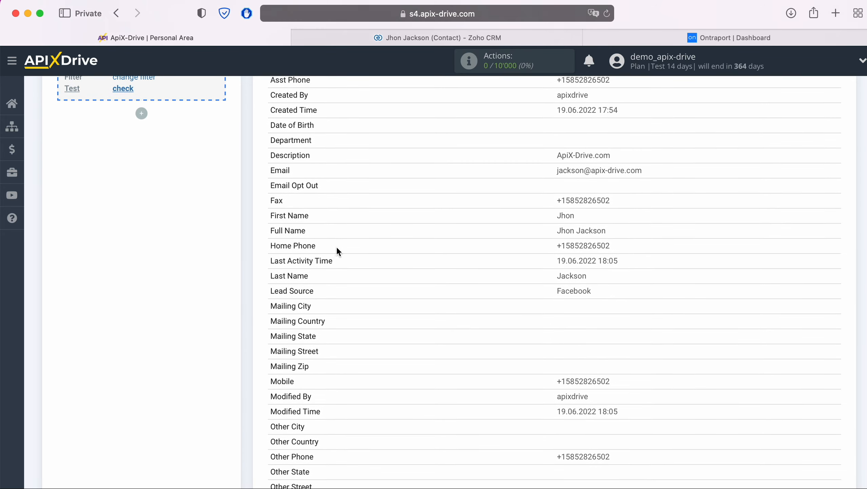
pyautogui.scroll(-9, 336, 246)
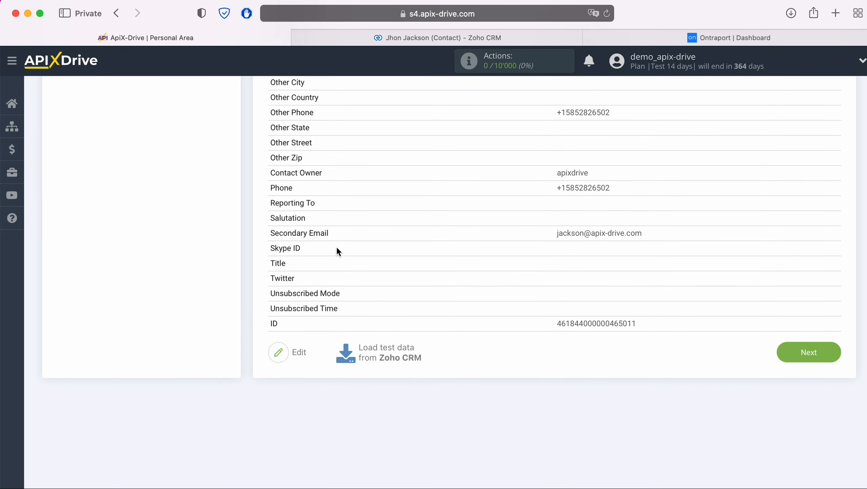
pyautogui.click(828, 340)
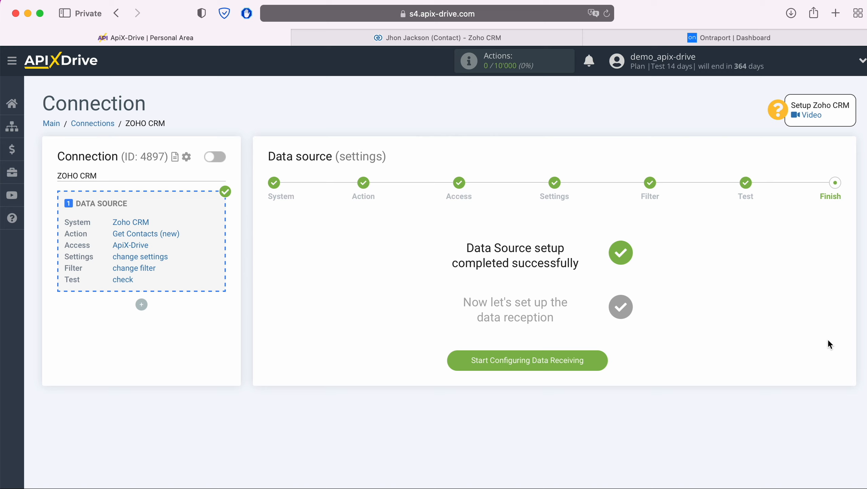
# - Start the data destination setup and select Ontraport as the destination system
pyautogui.click(603, 361)
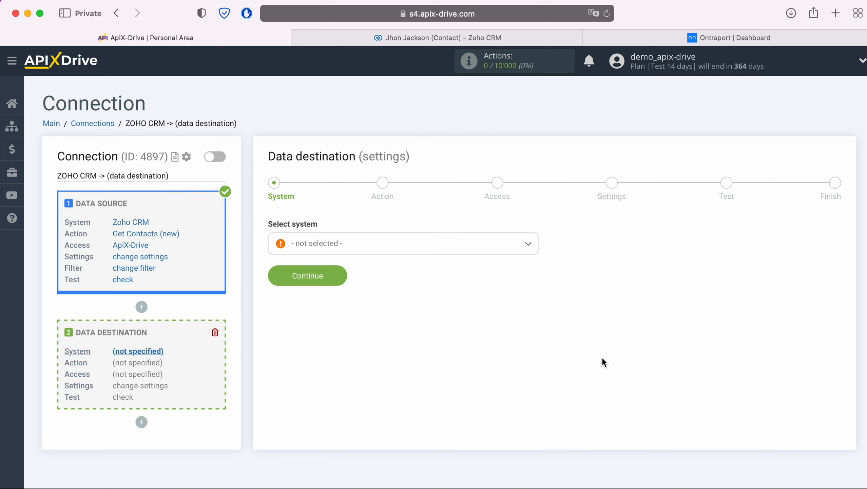
pyautogui.click(451, 250)
pyautogui.scroll(-4, 460, 330)
pyautogui.scroll(-15, 460, 330)
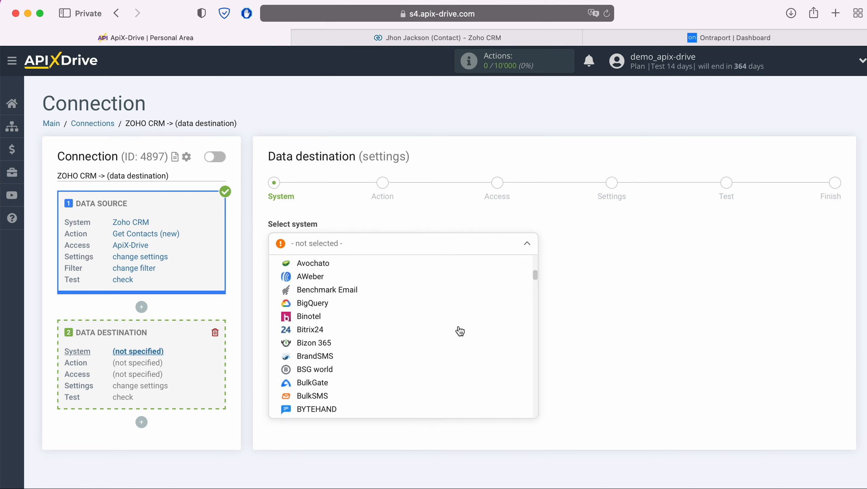
pyautogui.scroll(-15, 459, 331)
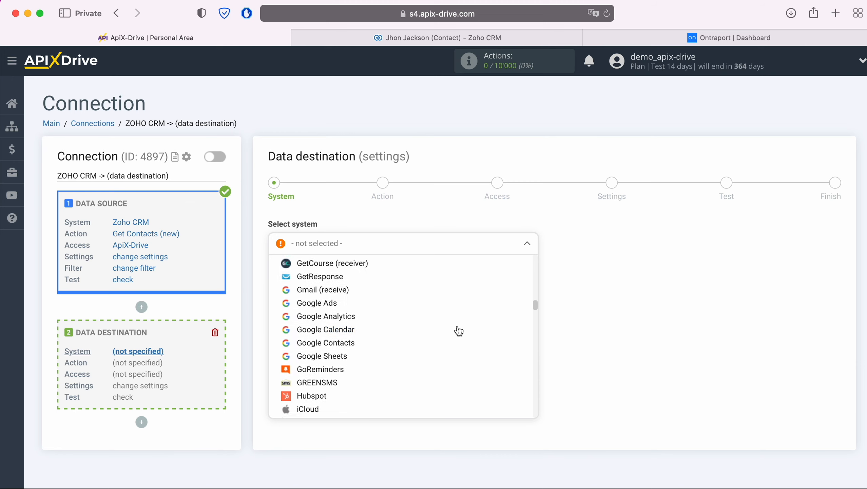
pyautogui.scroll(-15, 459, 331)
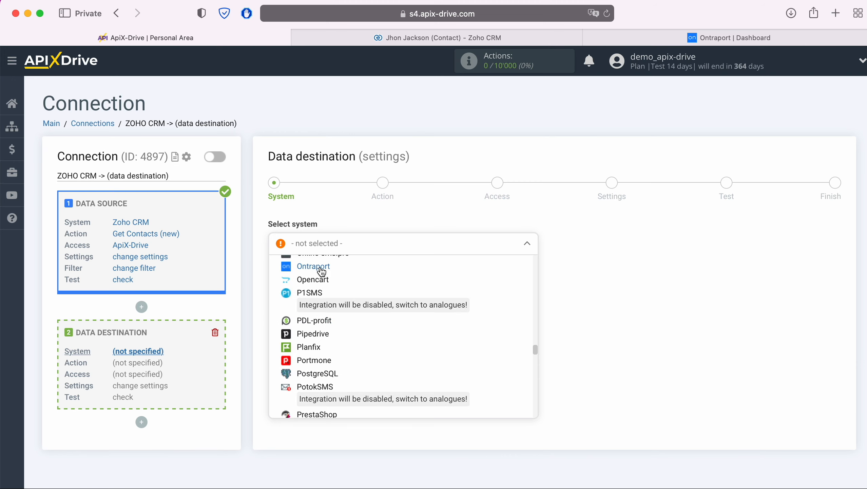
pyautogui.click(325, 266)
pyautogui.click(339, 275)
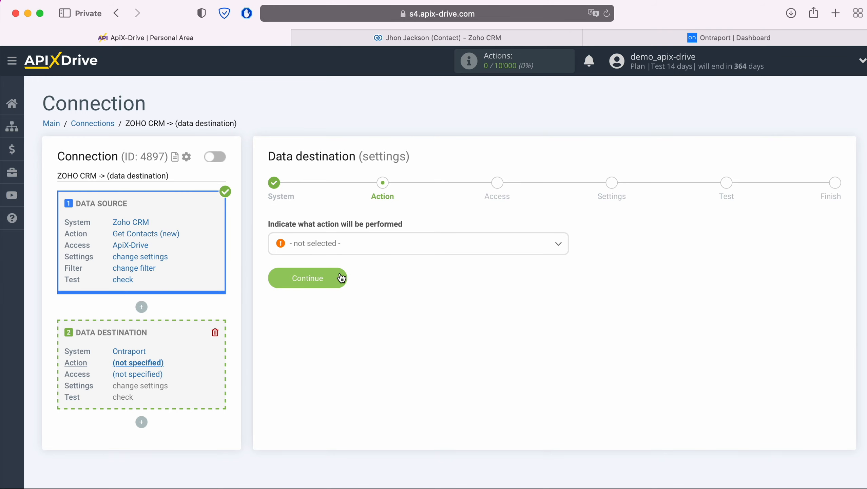
# - Pick Add / Update Contact as the action and begin connecting an Ontraport account
pyautogui.click(349, 244)
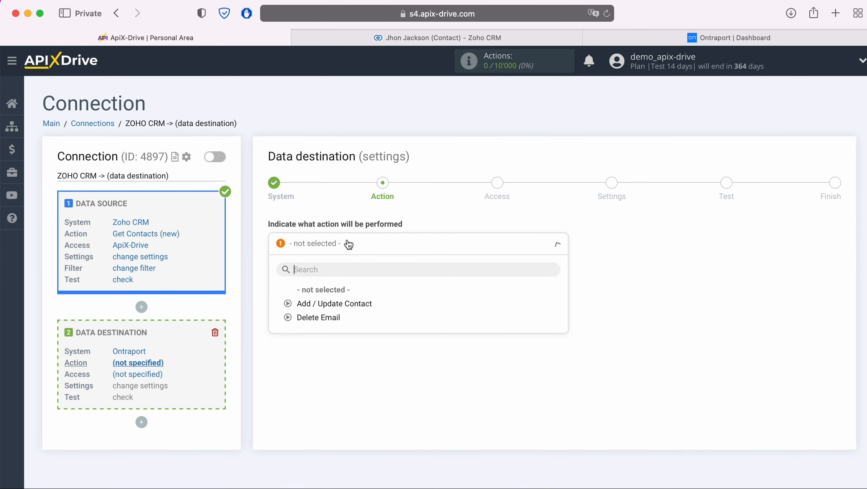
pyautogui.click(346, 307)
pyautogui.click(338, 277)
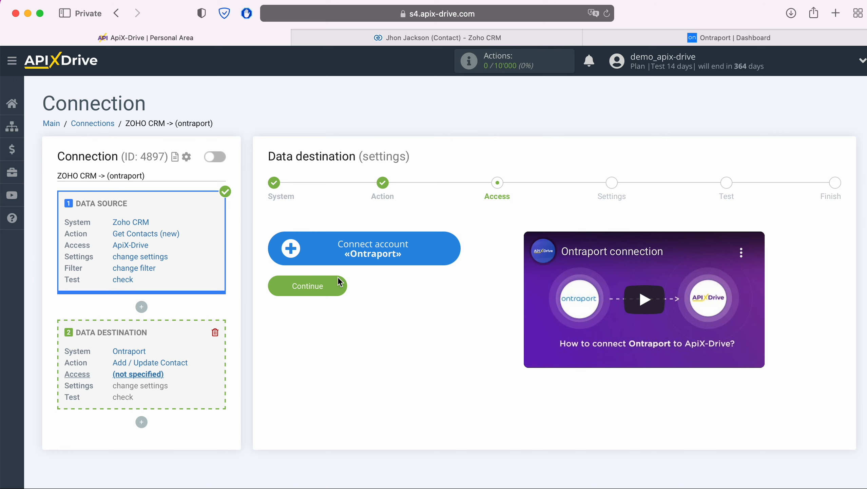
pyautogui.click(452, 247)
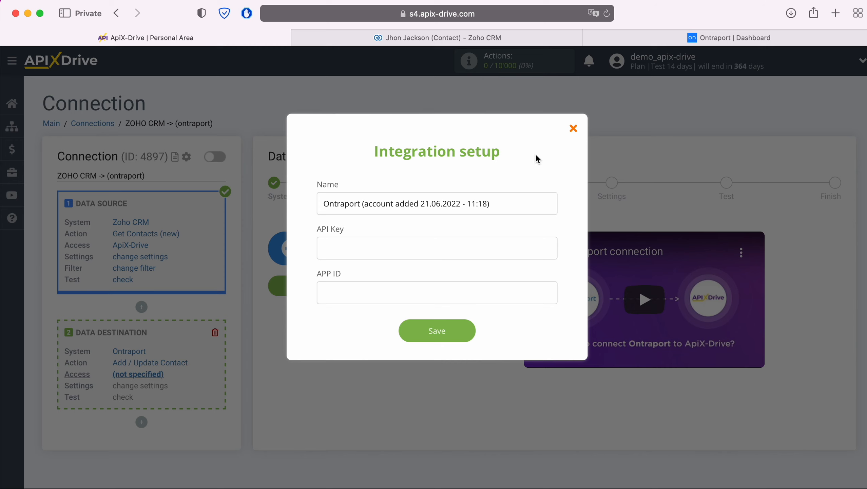
pyautogui.click(617, 38)
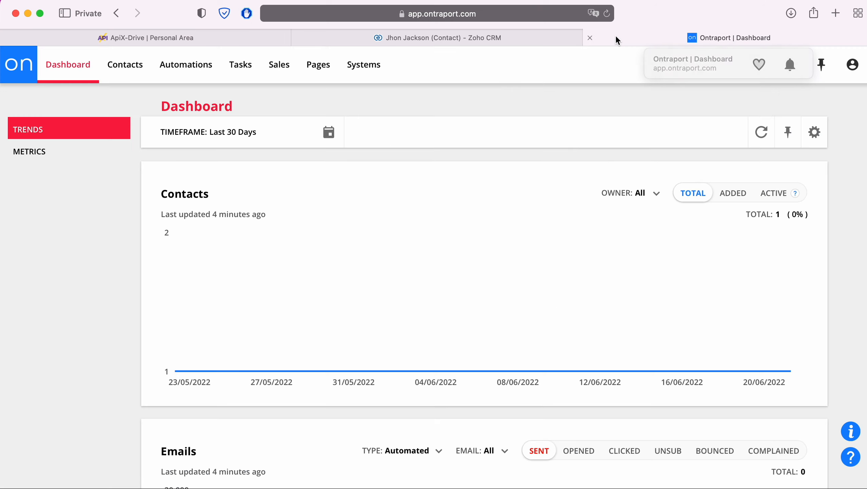
# - Go through Administration > Integrations to the ApiX-Drive API key's permissions page
pyautogui.moveTo(841, 60)
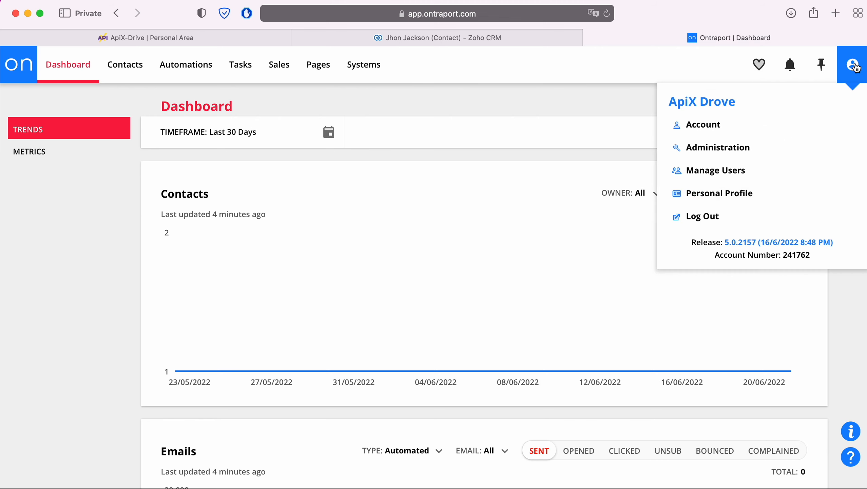
pyautogui.click(734, 148)
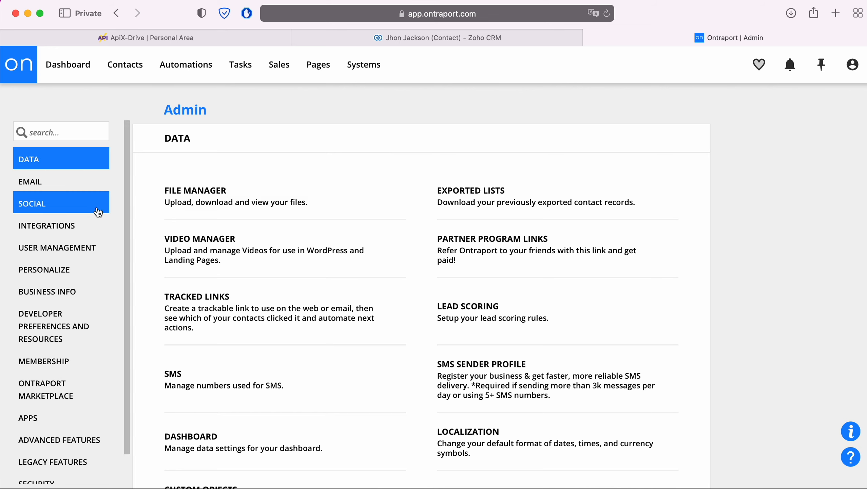
pyautogui.click(71, 224)
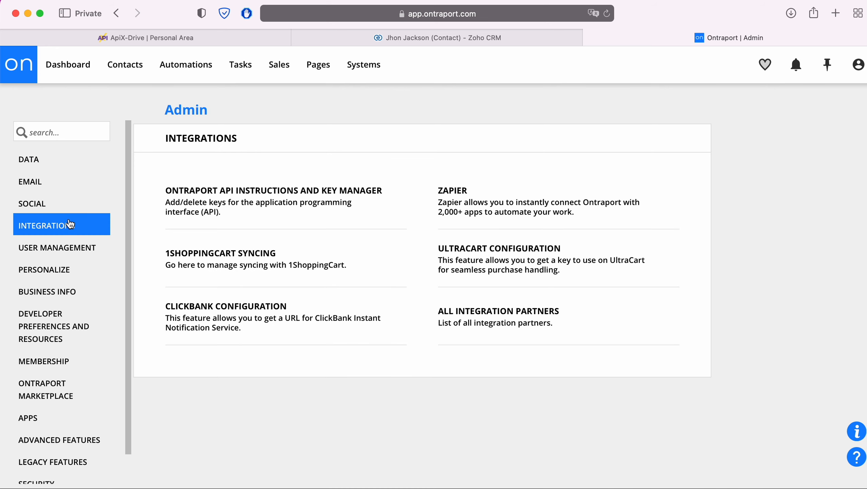
pyautogui.click(250, 191)
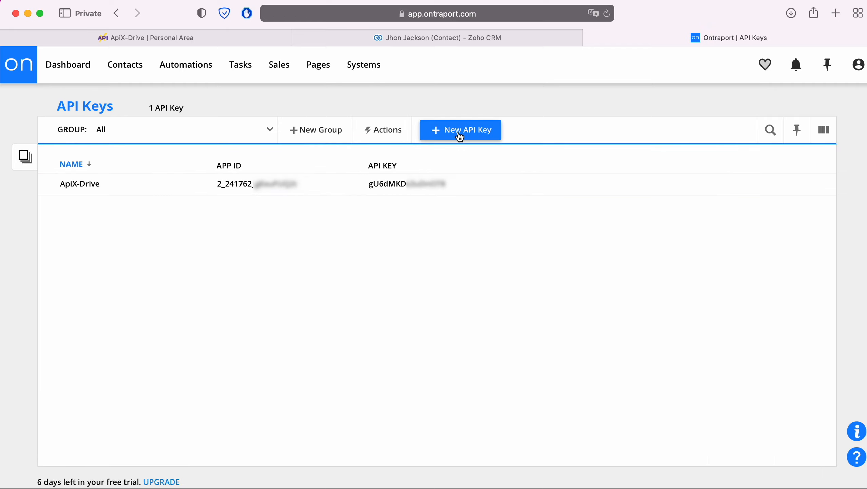
pyautogui.click(321, 186)
pyautogui.click(294, 188)
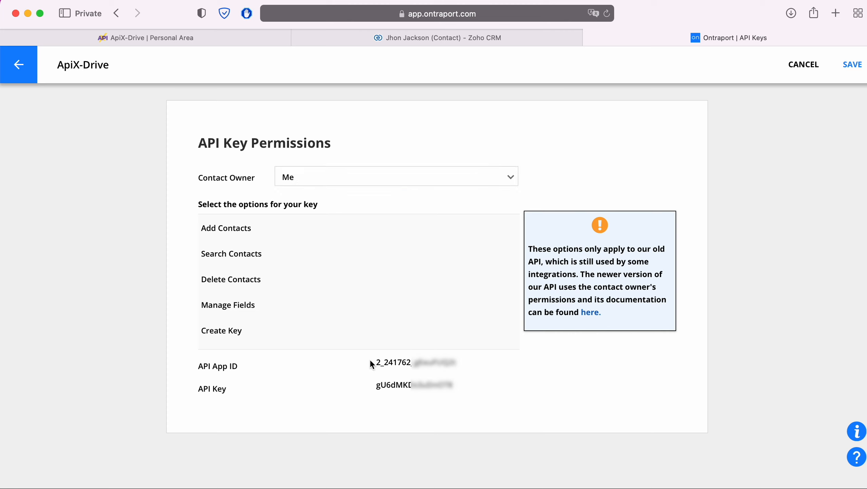
# - Copy the key's API App ID for use in ApiX-Drive
pyautogui.moveTo(375, 362); pyautogui.dragTo(448, 362)
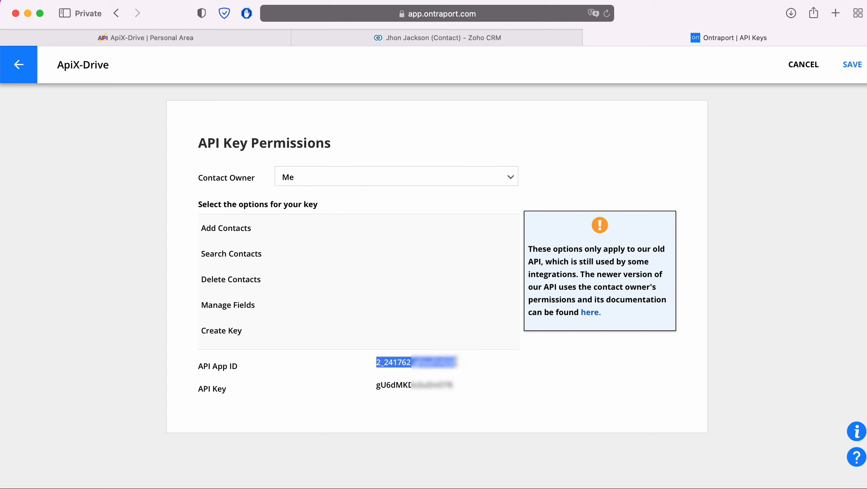
pyautogui.rightClick(450, 359)
pyautogui.click(490, 409)
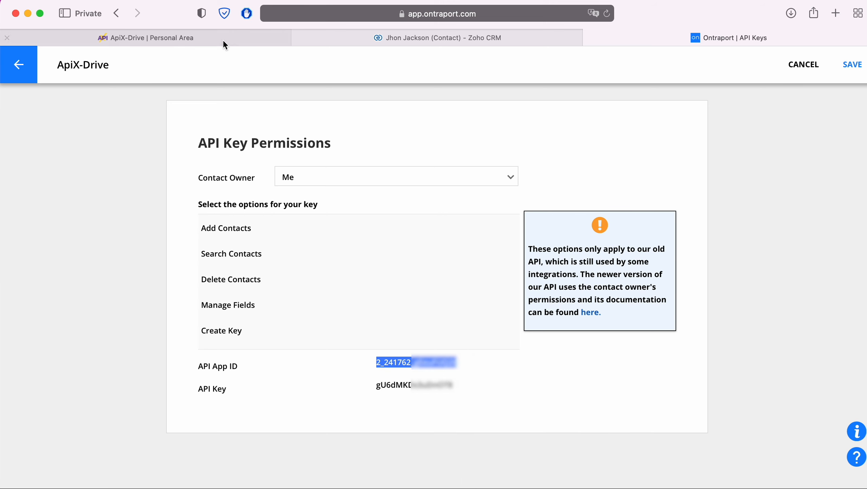
pyautogui.click(214, 36)
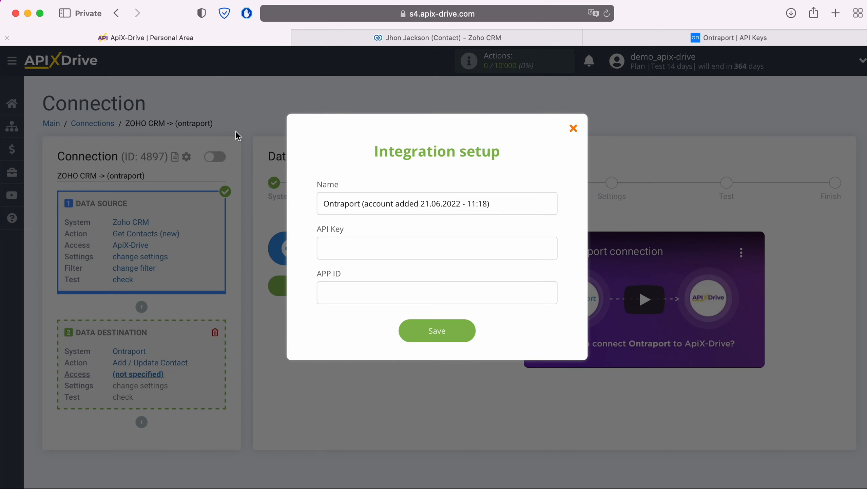
# - Paste Ontraport's App ID and API Key into the Integration setup fields
pyautogui.rightClick(332, 280)
pyautogui.click(364, 310)
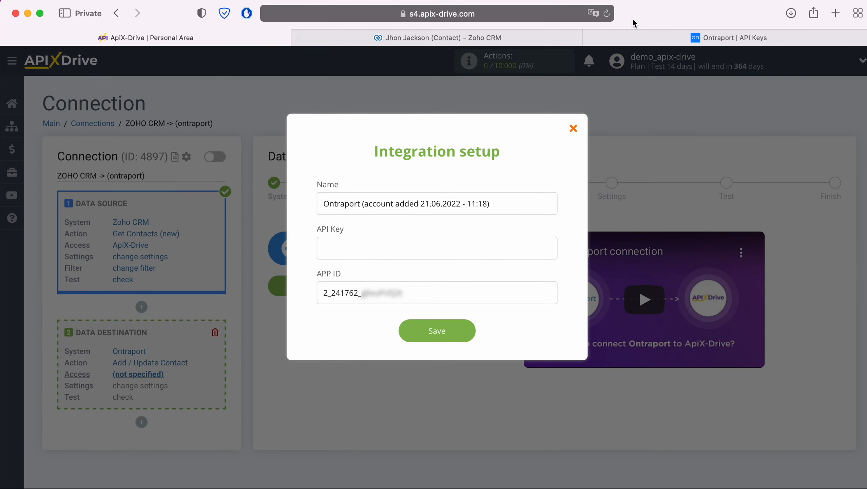
pyautogui.click(658, 34)
pyautogui.moveTo(455, 383); pyautogui.dragTo(375, 384)
pyautogui.rightClick(386, 383)
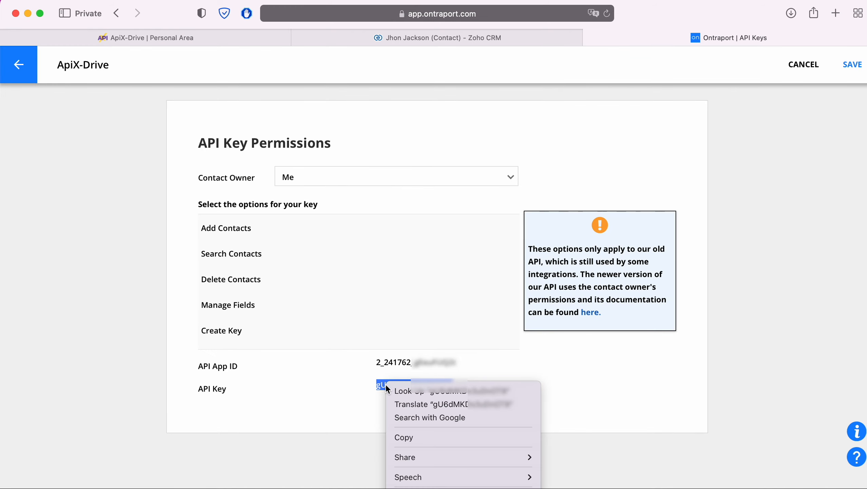
pyautogui.click(413, 437)
pyautogui.click(238, 42)
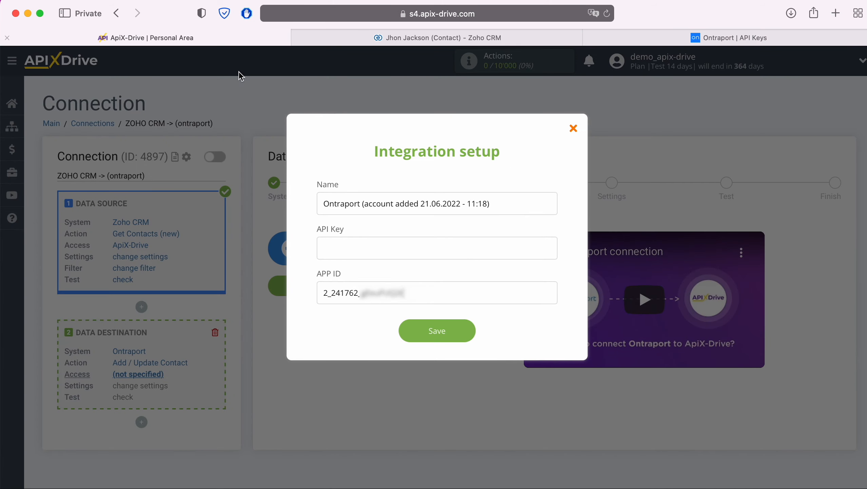
pyautogui.rightClick(368, 244)
pyautogui.click(399, 279)
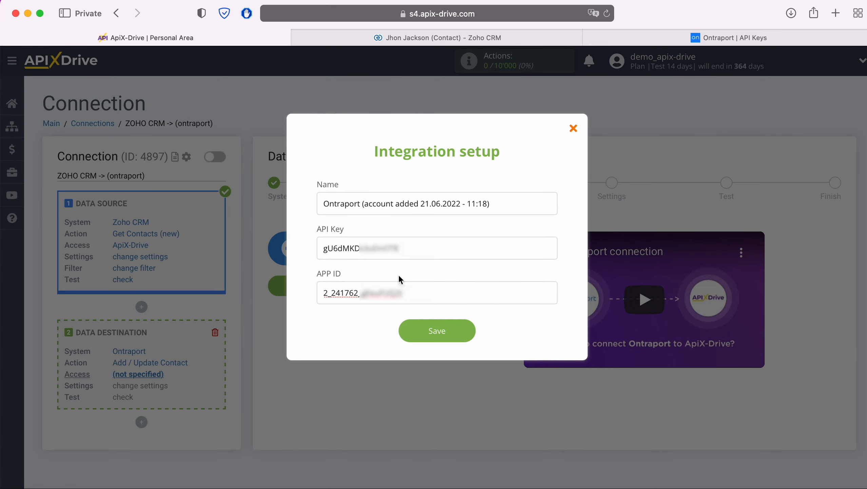
# - Save the credentials and select the new Ontraport account as the login
pyautogui.click(466, 331)
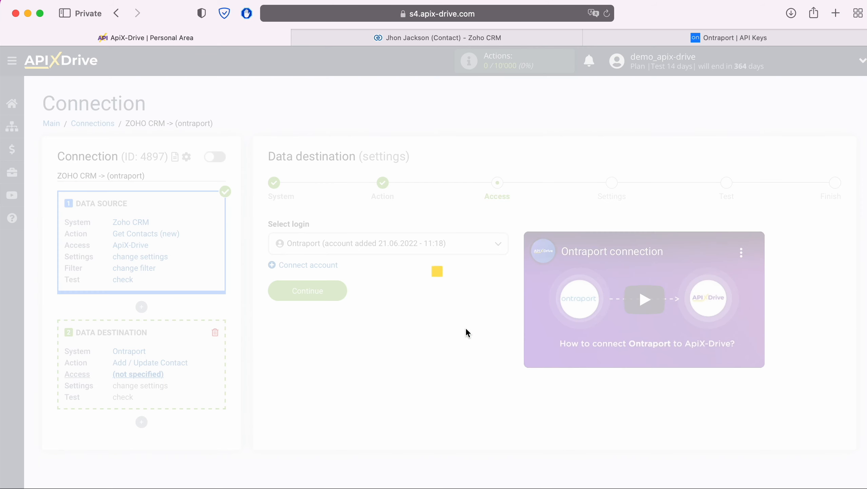
pyautogui.click(459, 251)
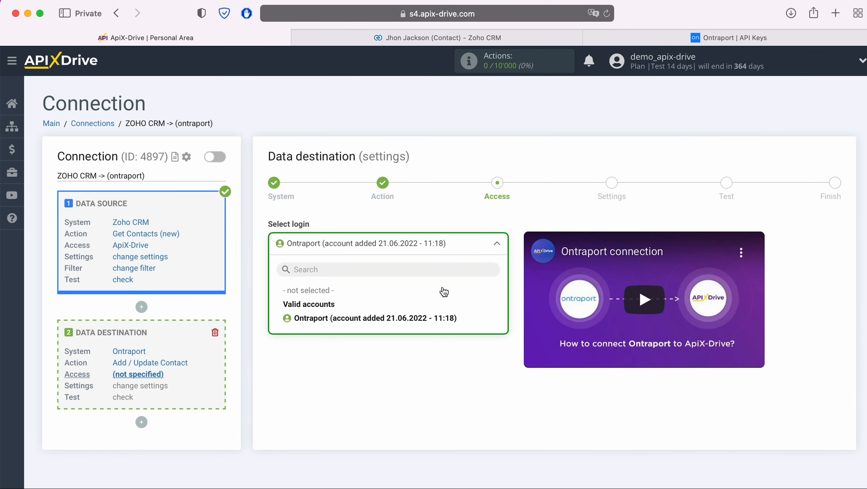
pyautogui.click(442, 317)
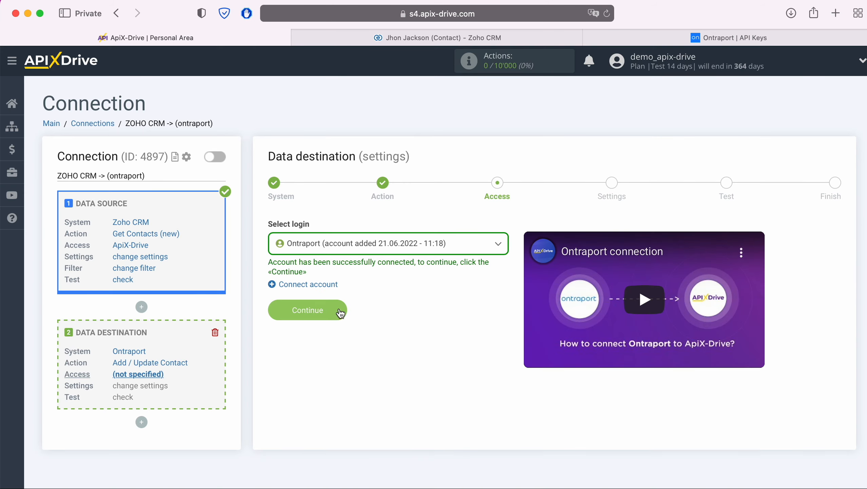
pyautogui.click(336, 308)
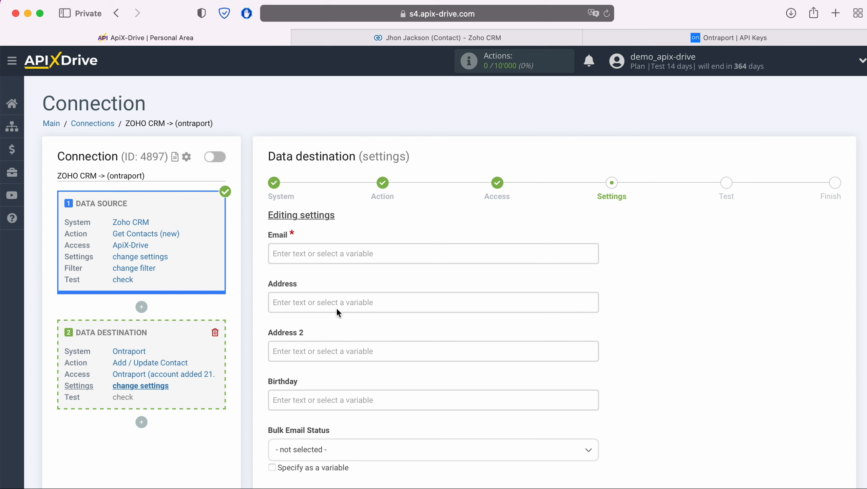
# - Map the Zoho CRM Email and First Name variables into Ontraport's Email and First Name
pyautogui.click(318, 254)
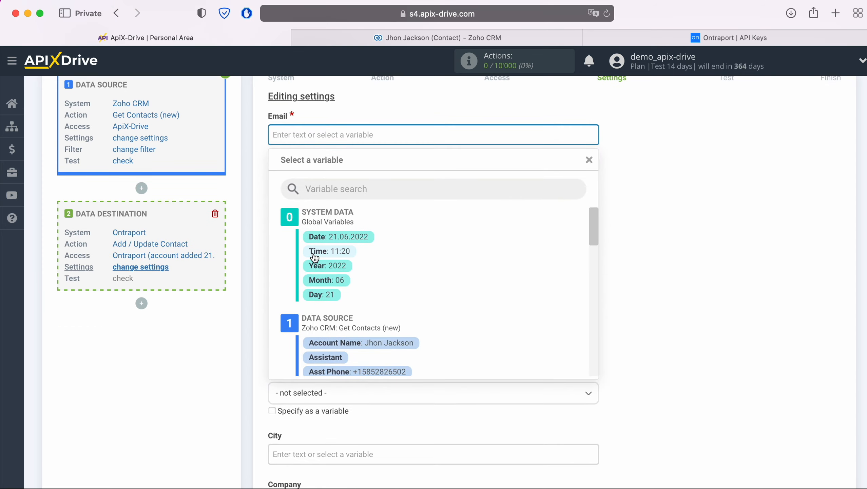
pyautogui.scroll(-3, 506, 270)
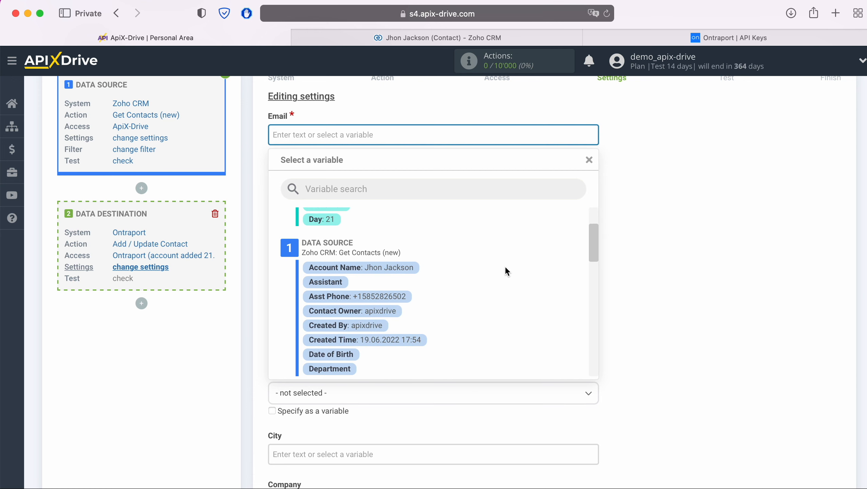
pyautogui.scroll(-3, 506, 268)
pyautogui.click(408, 309)
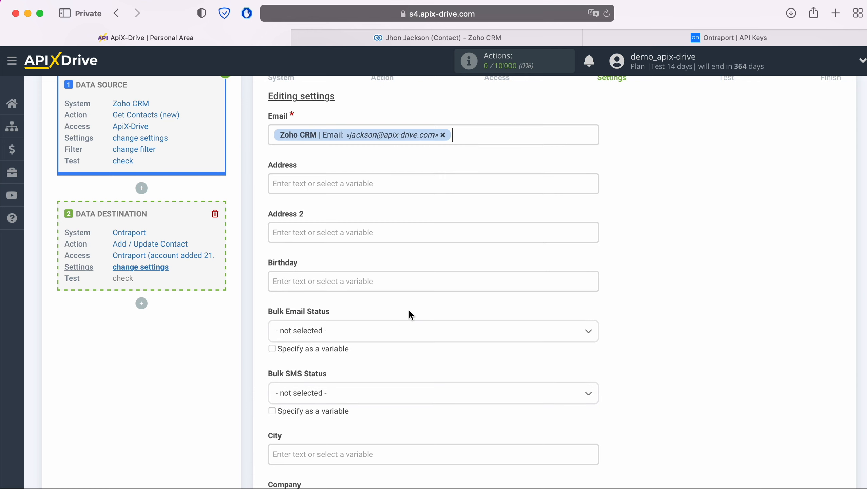
pyautogui.scroll(-3, 408, 301)
pyautogui.scroll(-3, 410, 305)
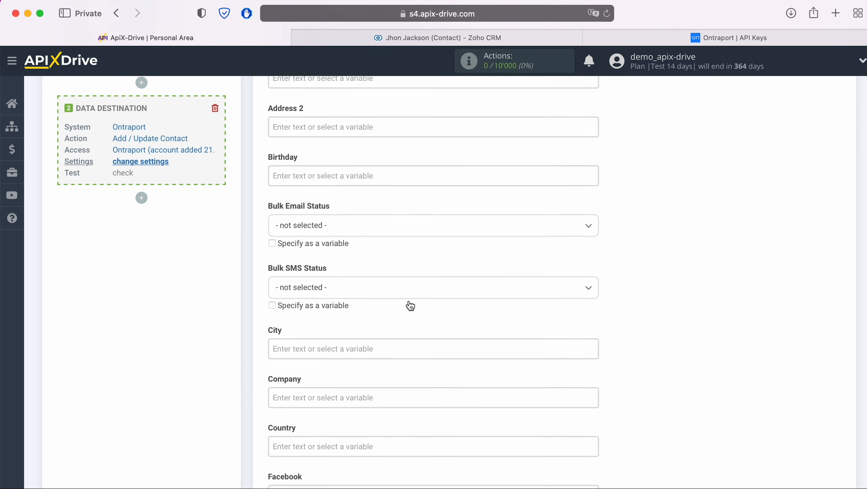
pyautogui.scroll(-5, 410, 306)
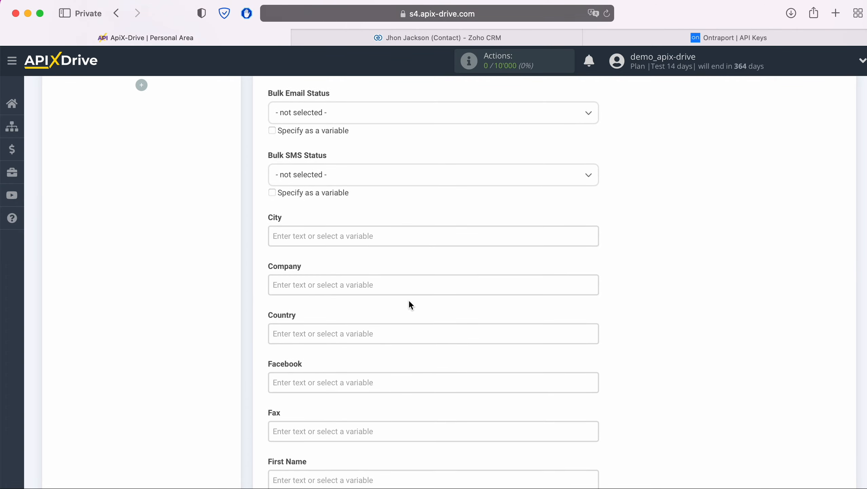
pyautogui.scroll(-3, 408, 300)
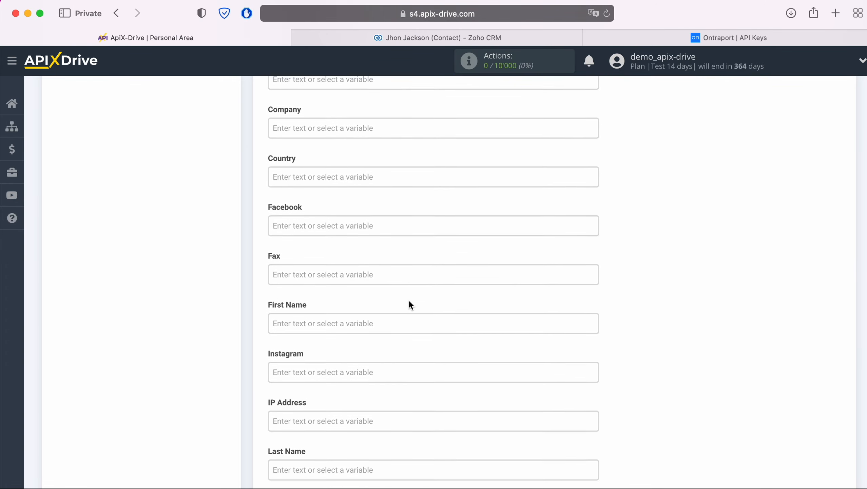
pyautogui.click(347, 275)
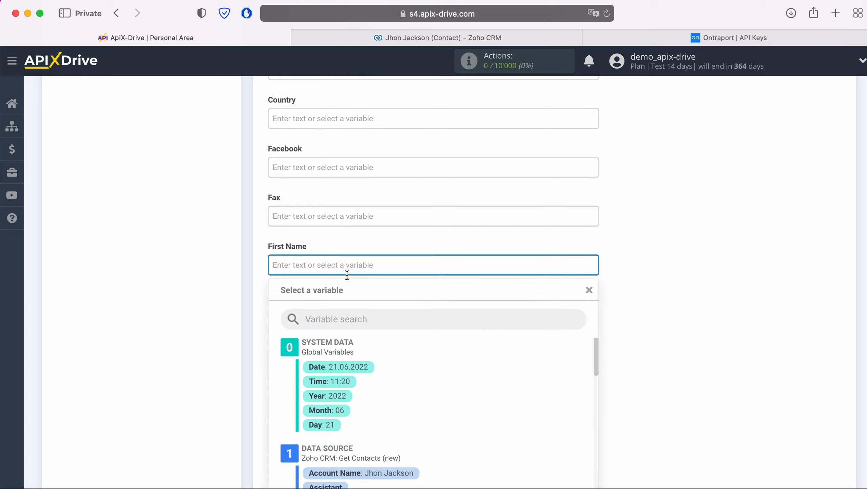
pyautogui.scroll(-8, 469, 279)
pyautogui.scroll(-5, 476, 279)
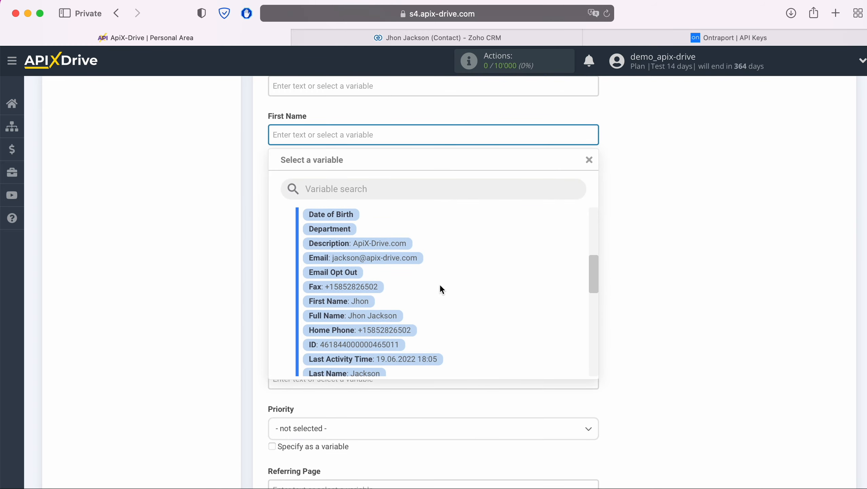
pyautogui.click(359, 301)
# - Map the Zoho CRM Last Name variable into Last Name
pyautogui.scroll(-2, 416, 274)
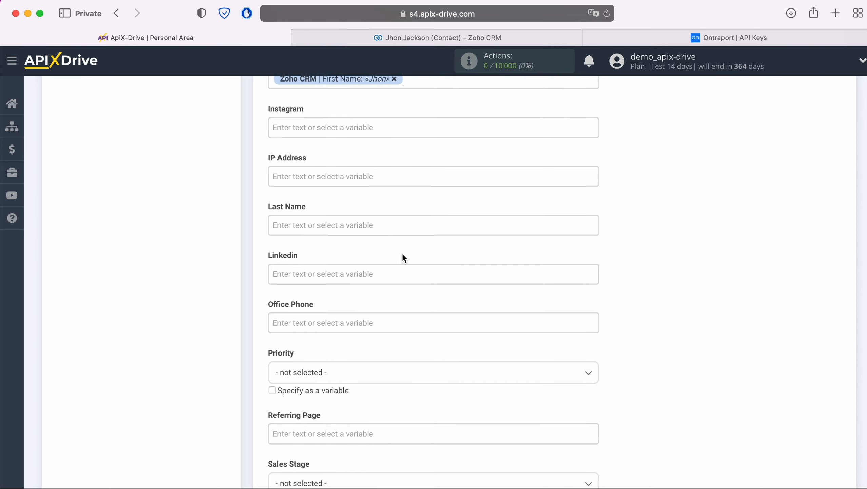
pyautogui.click(387, 227)
pyautogui.scroll(-5, 466, 263)
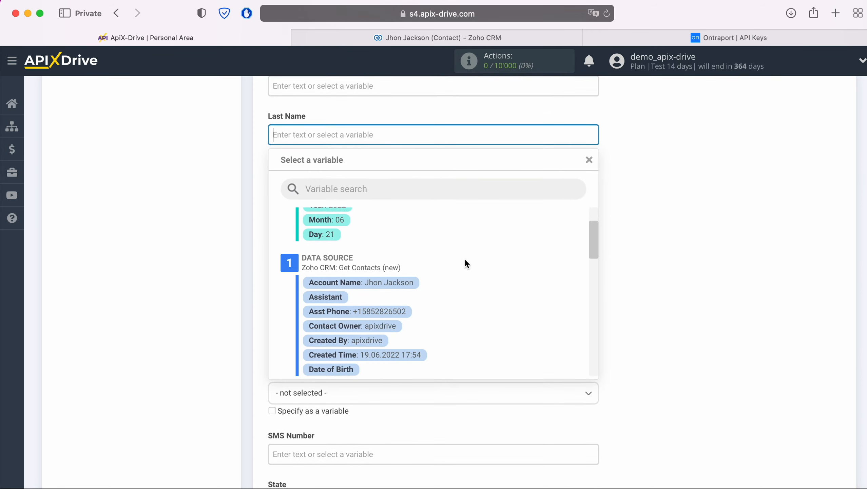
pyautogui.scroll(-5, 466, 260)
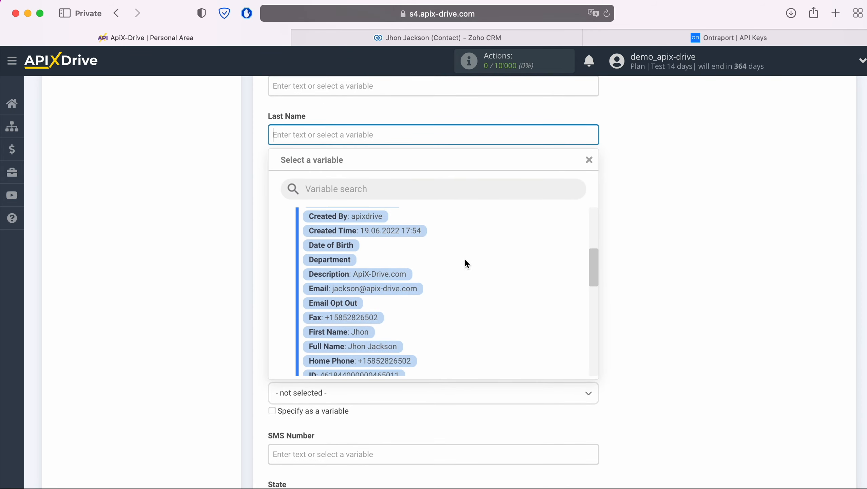
pyautogui.scroll(-1, 446, 268)
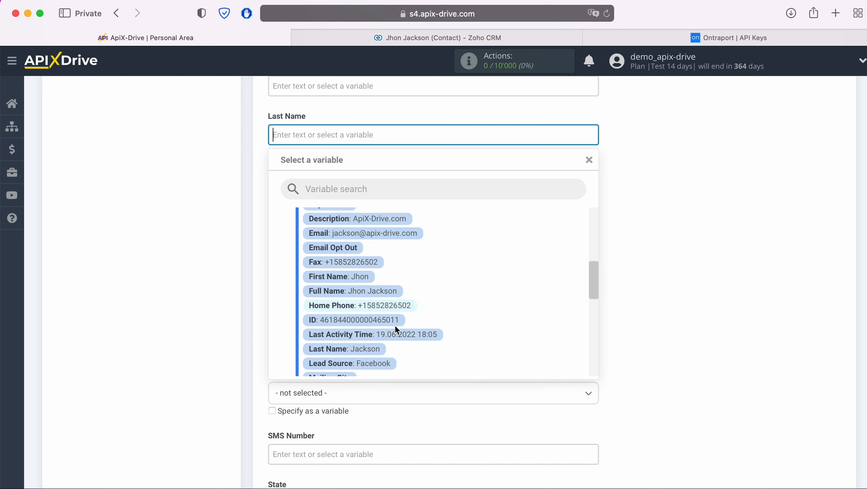
pyautogui.click(374, 350)
# - Fill both Office Phone and SMS Number with the Zoho CRM Mobile variable
pyautogui.click(347, 232)
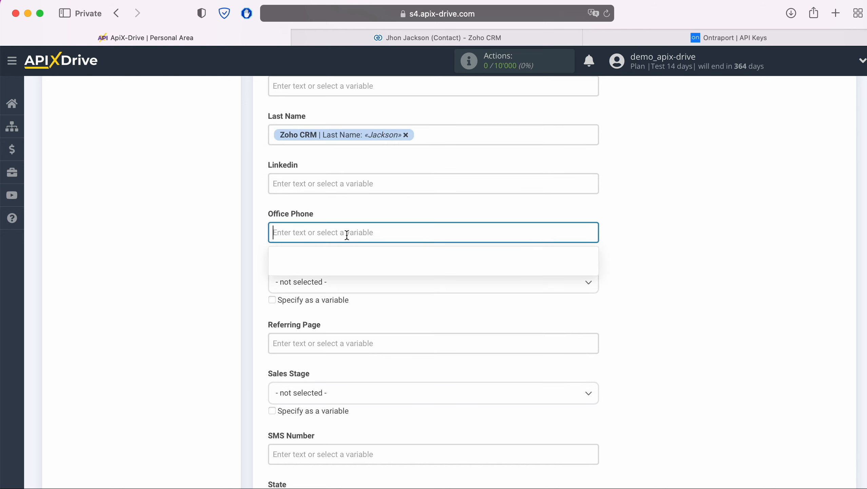
pyautogui.scroll(-2, 467, 296)
pyautogui.scroll(-5, 424, 302)
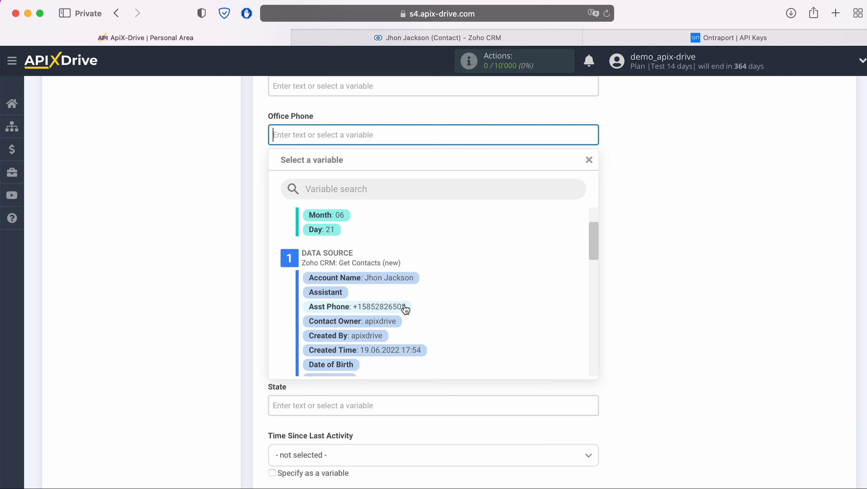
pyautogui.scroll(-3, 405, 308)
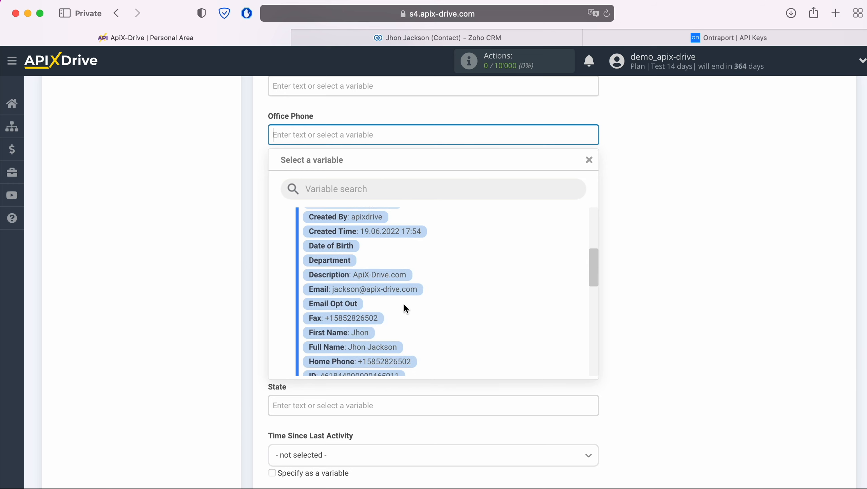
pyautogui.scroll(-7, 404, 307)
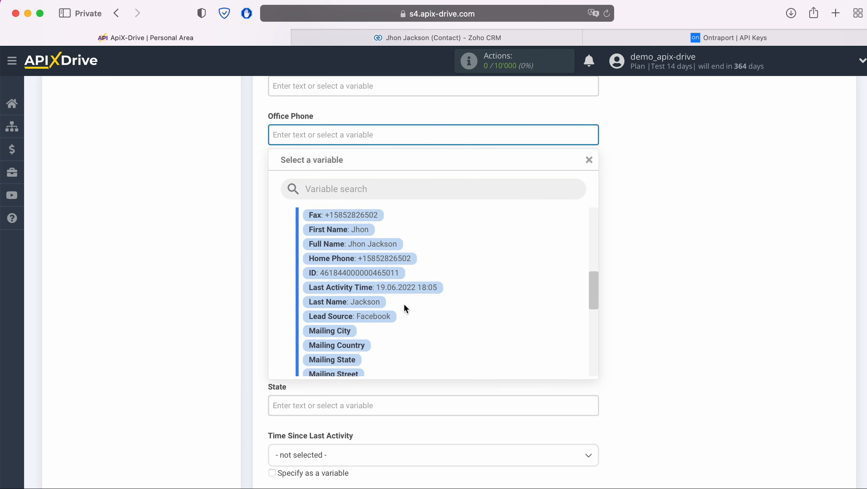
pyautogui.click(383, 333)
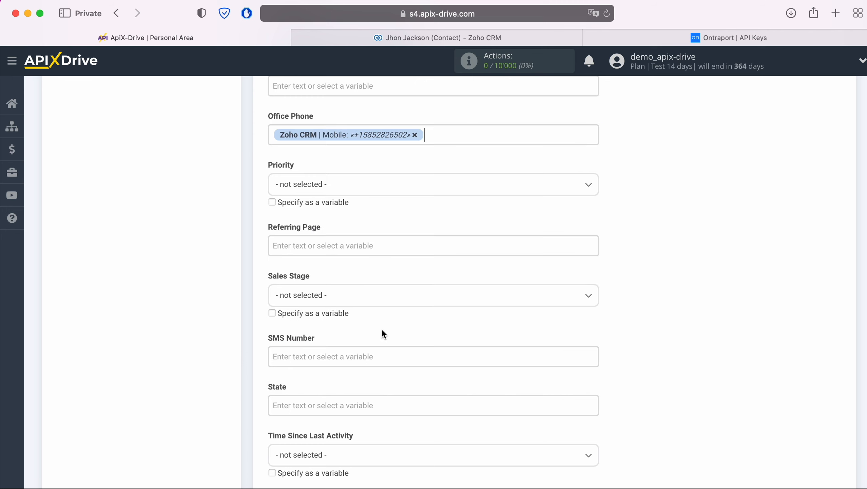
pyautogui.scroll(-5, 381, 328)
pyautogui.scroll(-3, 400, 326)
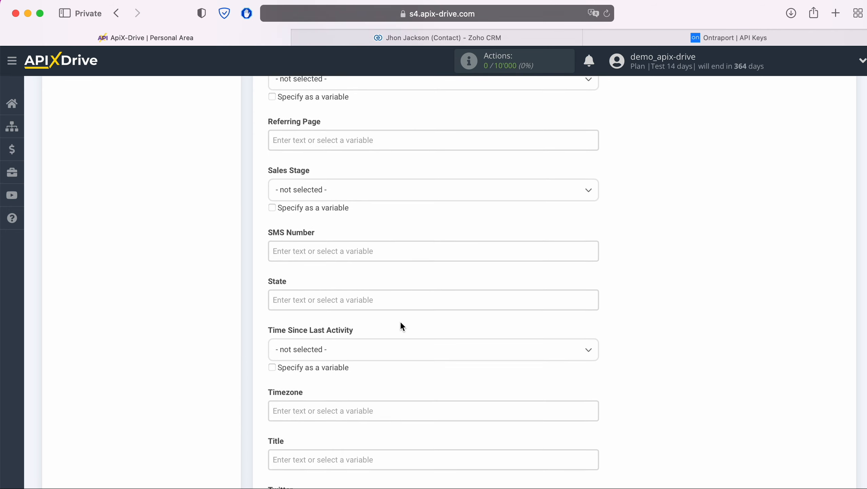
pyautogui.click(370, 251)
pyautogui.scroll(-4, 469, 279)
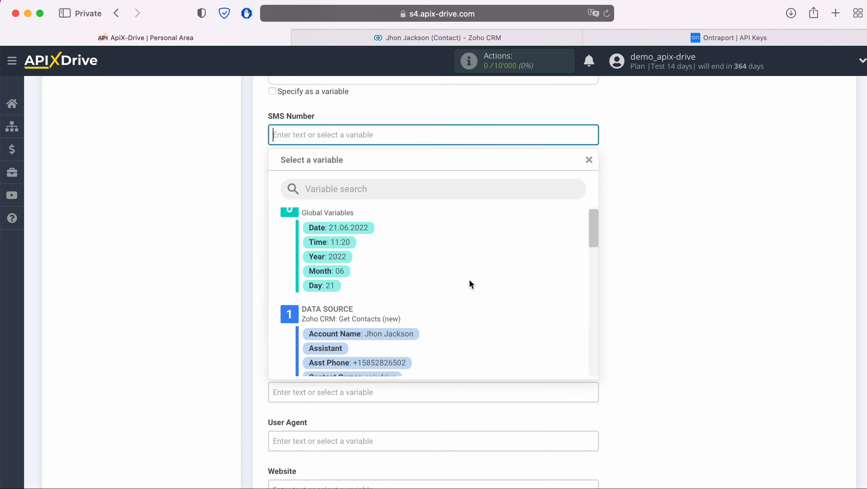
pyautogui.scroll(-6, 466, 281)
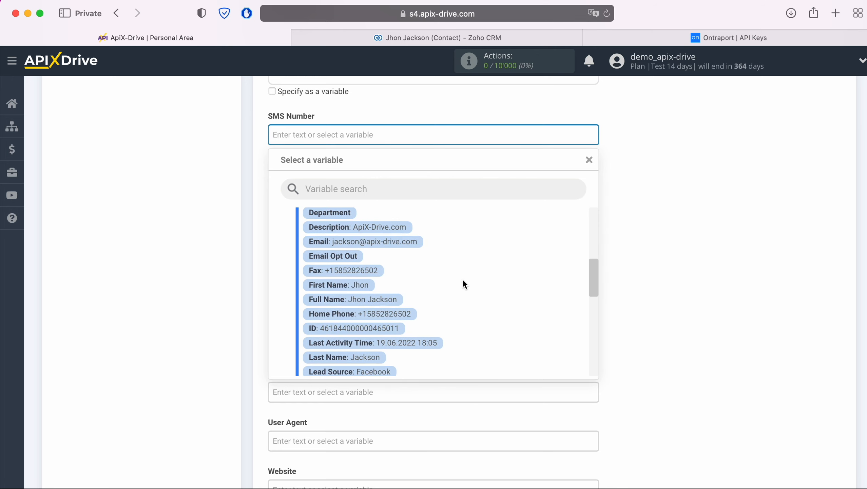
pyautogui.scroll(-3, 463, 282)
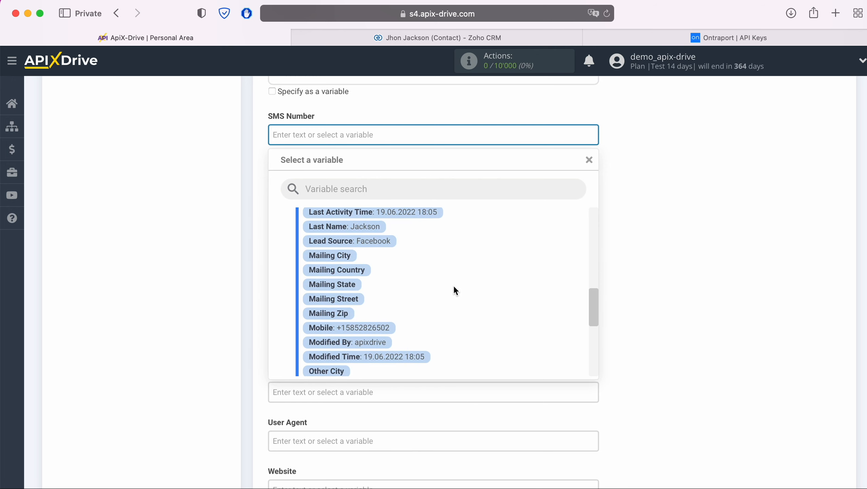
pyautogui.click(388, 325)
pyautogui.scroll(-5, 412, 322)
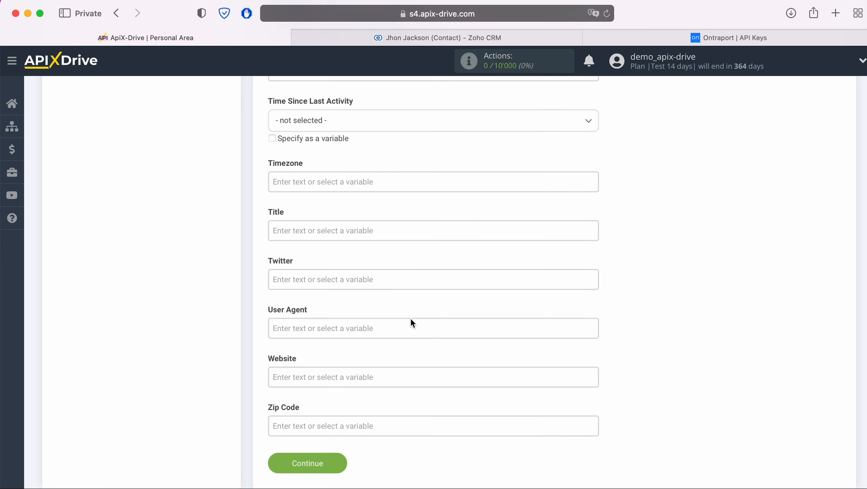
# - Type 'New Contact from ZohoCRM' into the Title field and save the field mapping
pyautogui.click(339, 229)
pyautogui.scroll(-5, 339, 229)
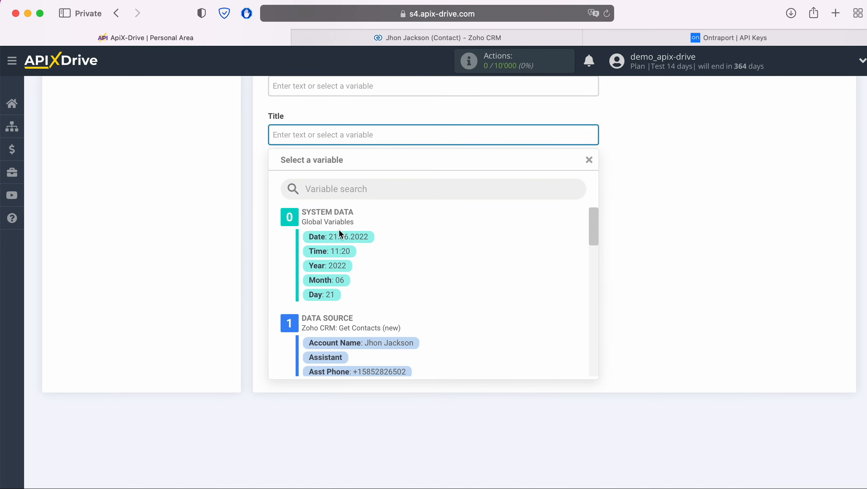
pyautogui.write('N')
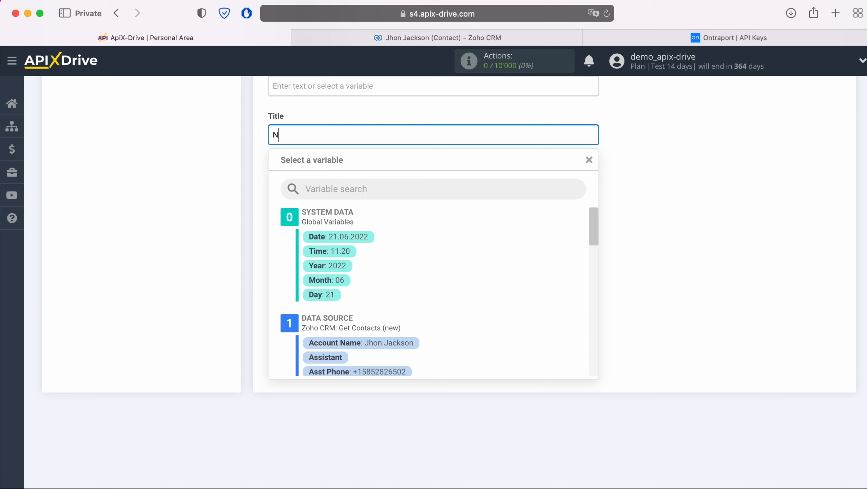
pyautogui.write('ew Contact from ZohoCRM')
pyautogui.click(212, 233)
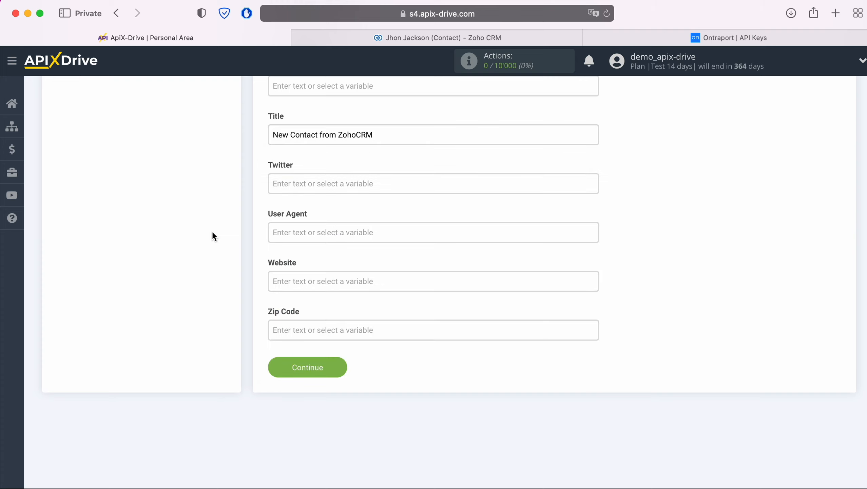
pyautogui.click(340, 364)
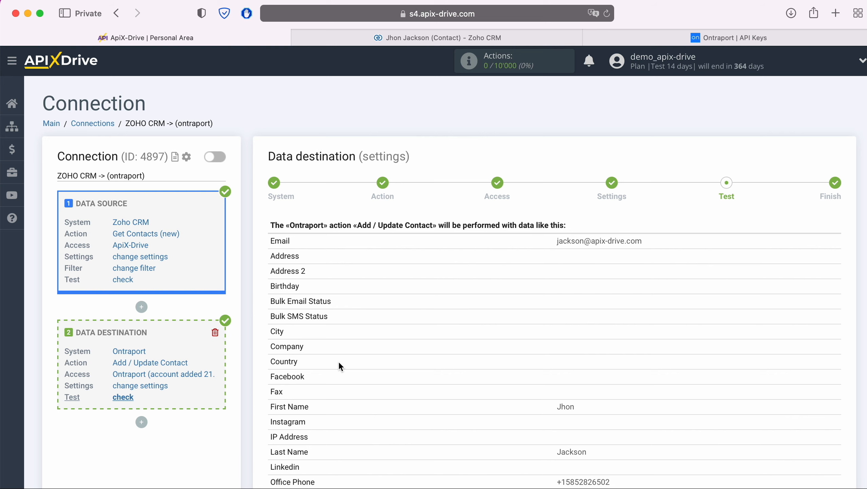
# - Send the previewed test contact to Ontraport and confirm the task completed
pyautogui.scroll(-10, 339, 363)
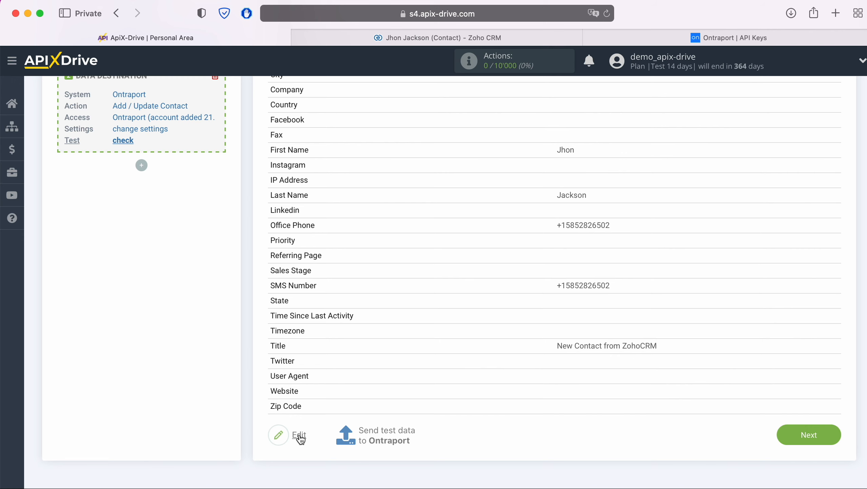
pyautogui.click(373, 432)
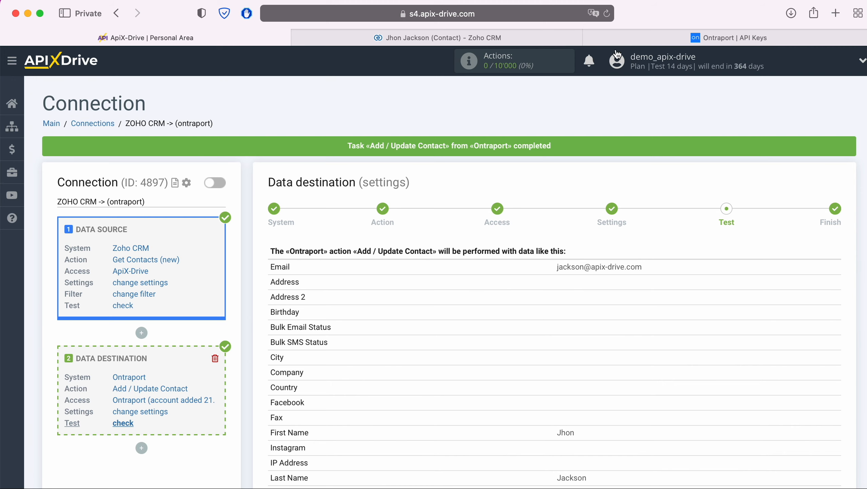
pyautogui.click(616, 37)
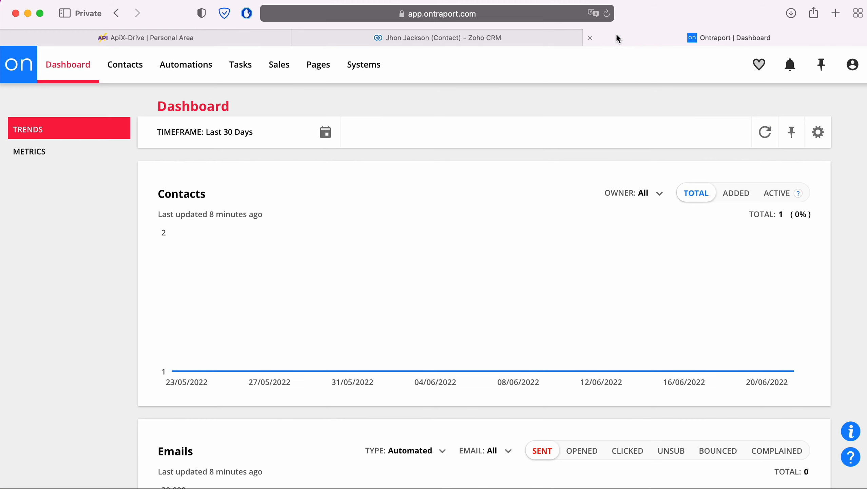
# - Open the new 'New Contact from ZohoCRM' record in Ontraport Contacts, review it, then return
pyautogui.click(123, 74)
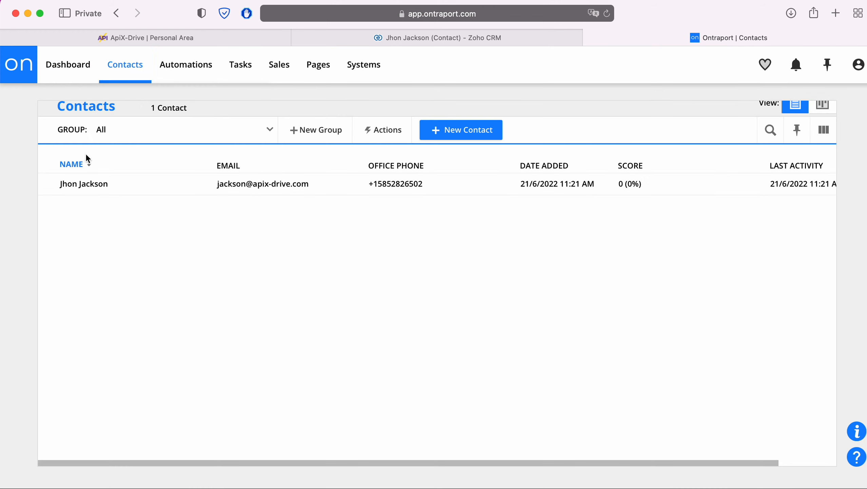
pyautogui.click(85, 185)
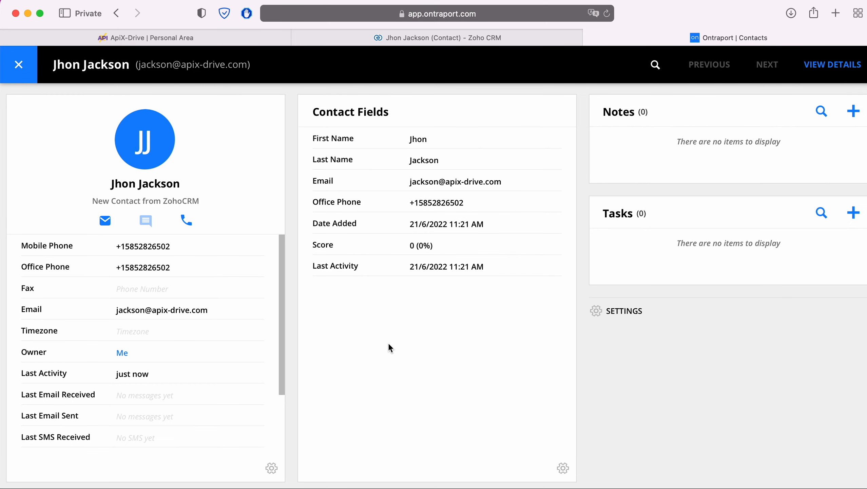
pyautogui.scroll(-3, 213, 335)
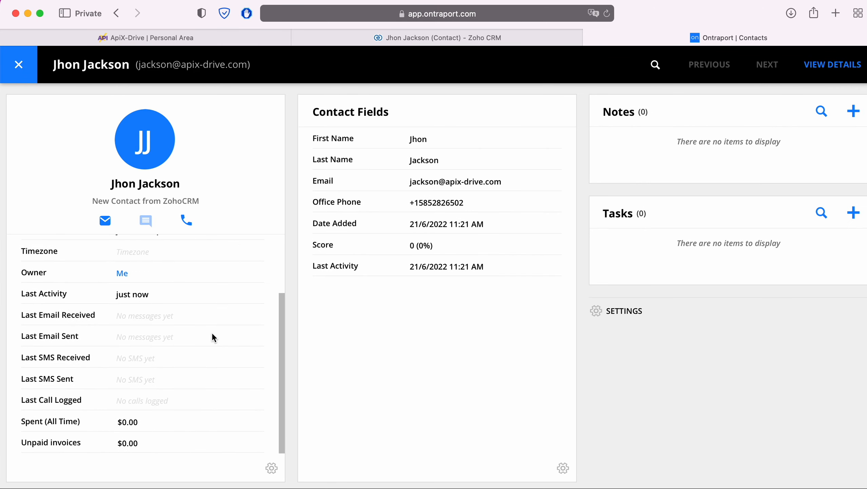
pyautogui.scroll(3, 212, 337)
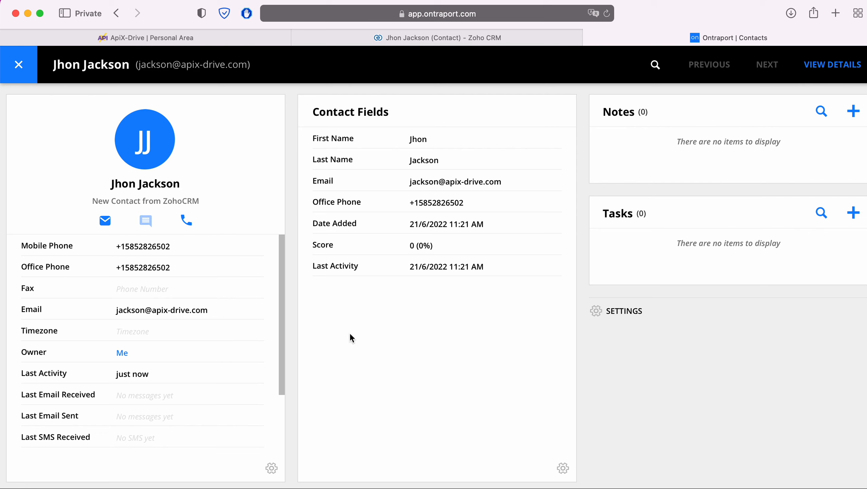
pyautogui.click(221, 40)
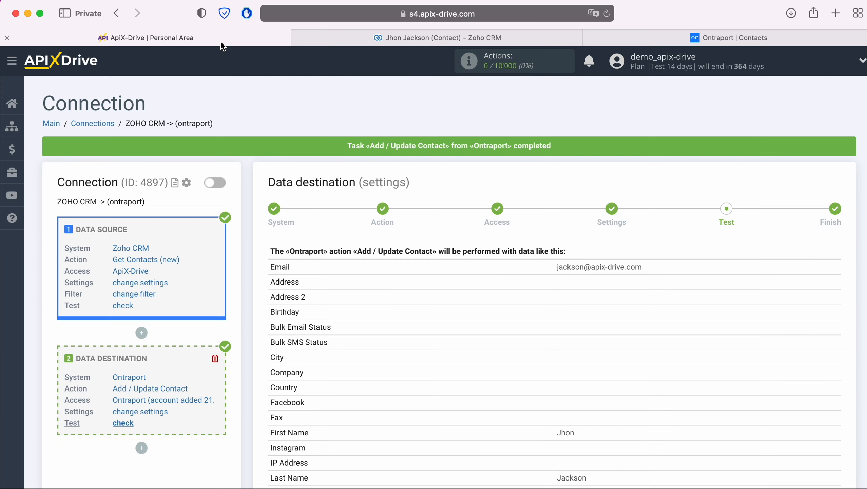
# - Finish the connection setup and enable auto-update for the Zoho CRM → Ontraport connection
pyautogui.scroll(-10, 734, 353)
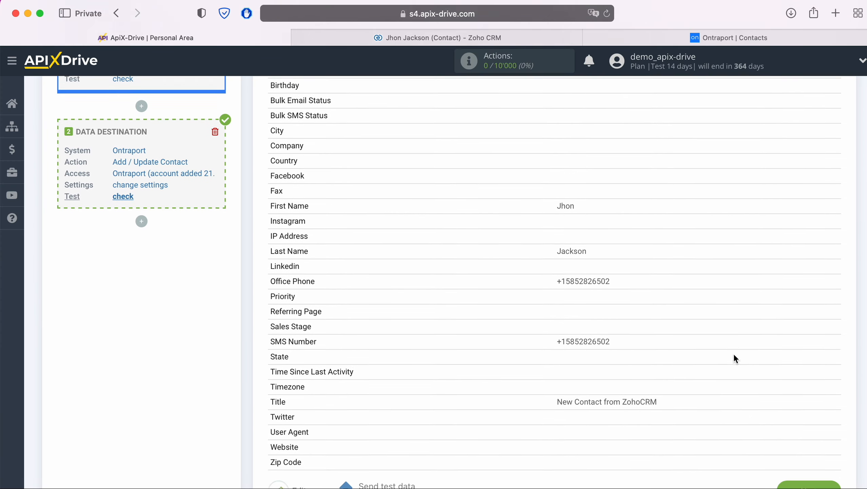
pyautogui.click(825, 453)
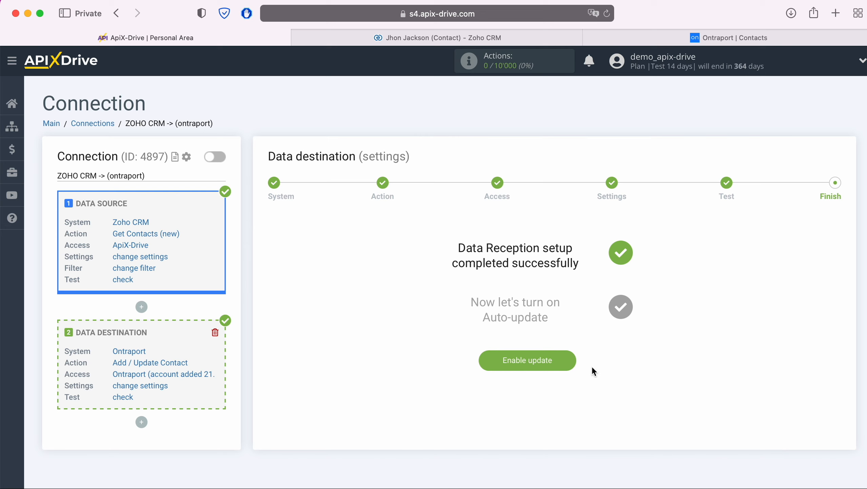
pyautogui.click(572, 359)
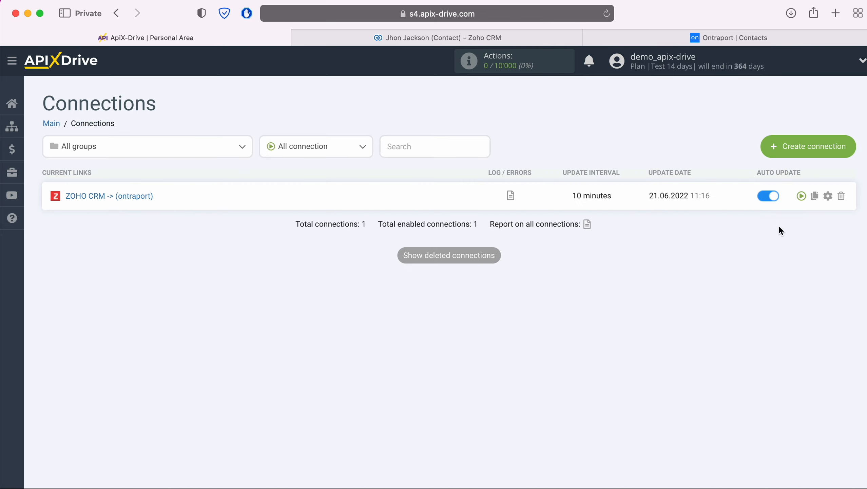
# - Set the connection's update interval to 5 minutes and save it
pyautogui.click(828, 196)
pyautogui.click(513, 283)
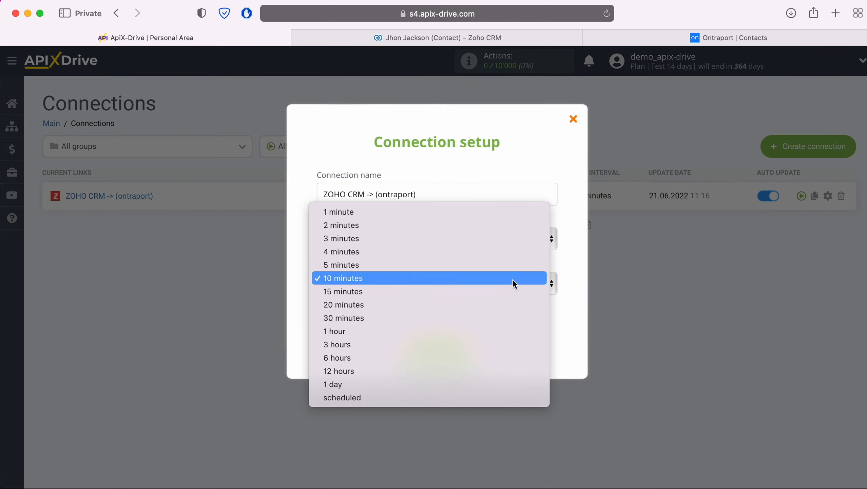
pyautogui.click(435, 266)
pyautogui.click(467, 348)
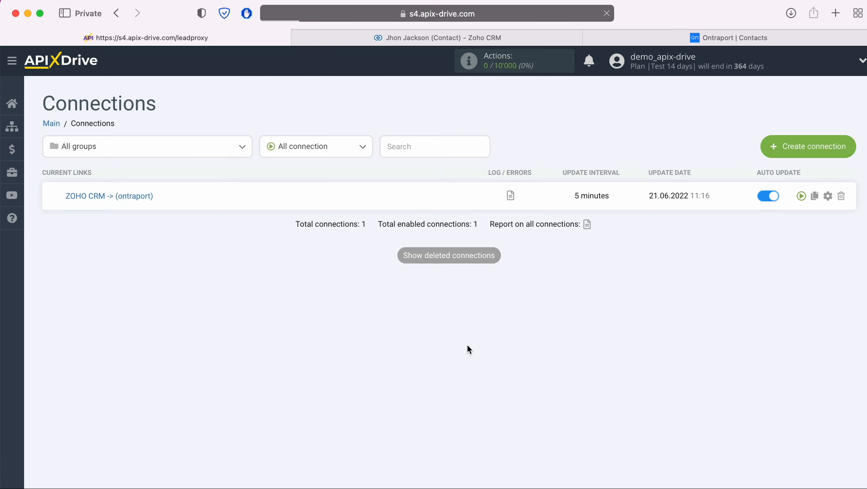